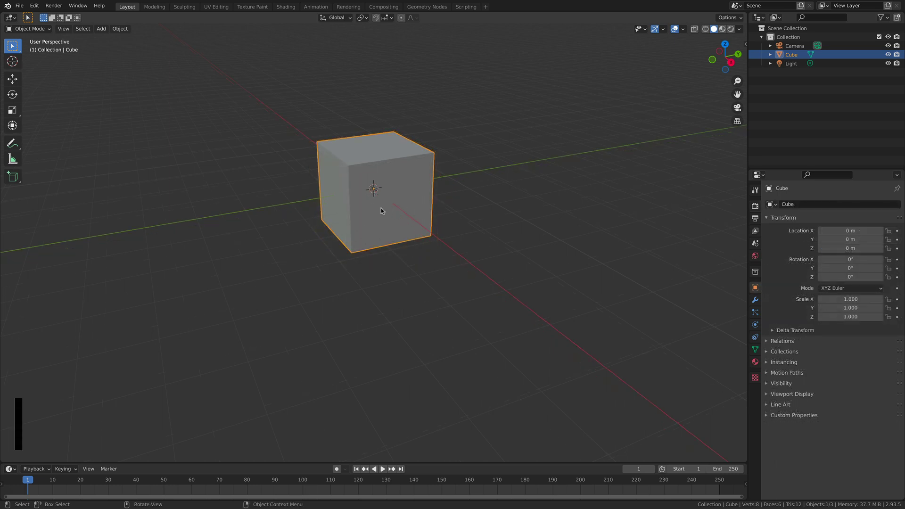
# Step: Delete the default cube and add a Monkey mesh at the world origin in its place
pyautogui.press('x')
pyautogui.click(368, 215)
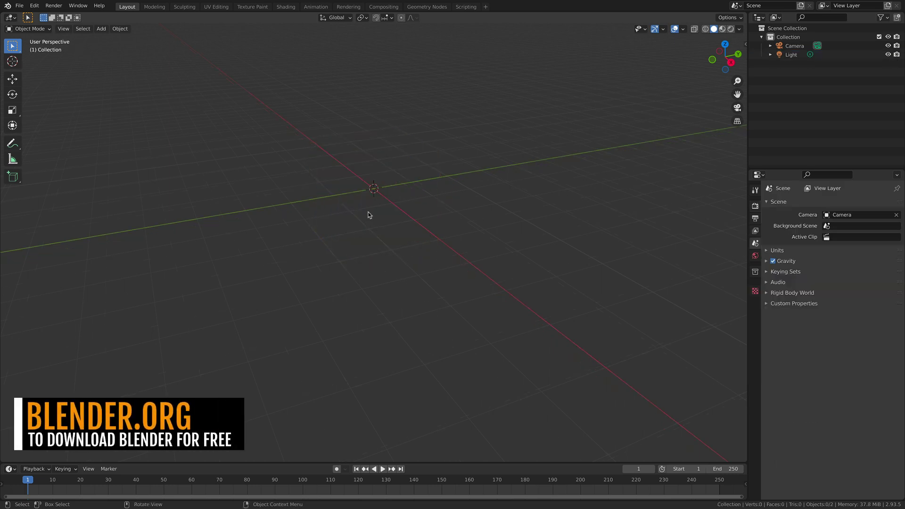
pyautogui.hotkey('shift', 'a')
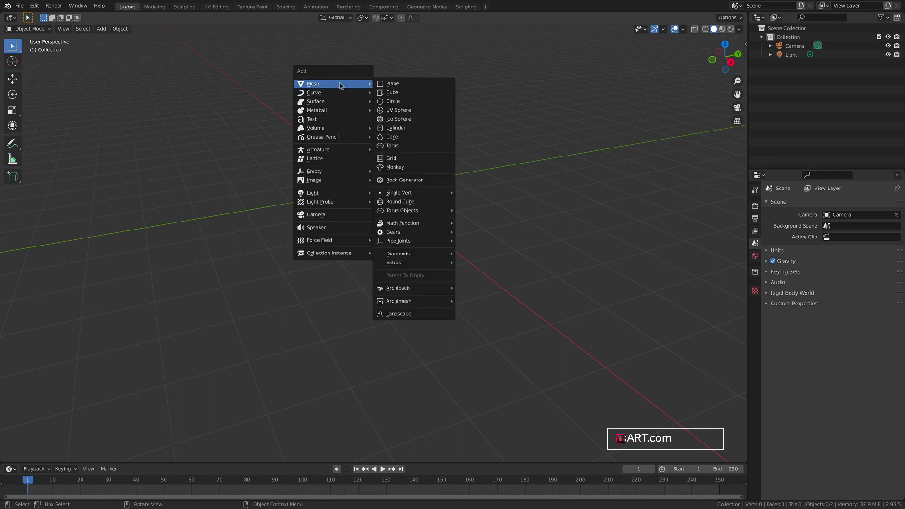
pyautogui.moveTo(341, 86)
pyautogui.click(403, 167)
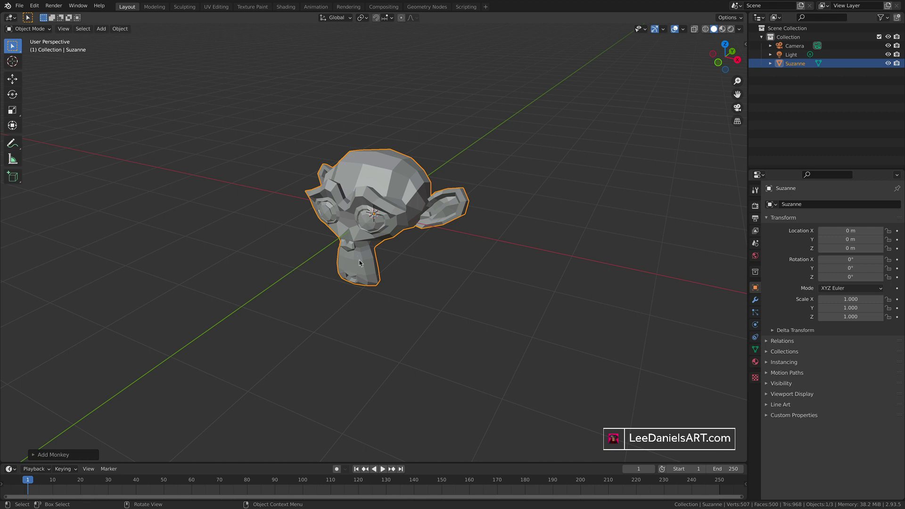
pyautogui.moveTo(361, 262); pyautogui.dragTo(365, 259, button='middle')
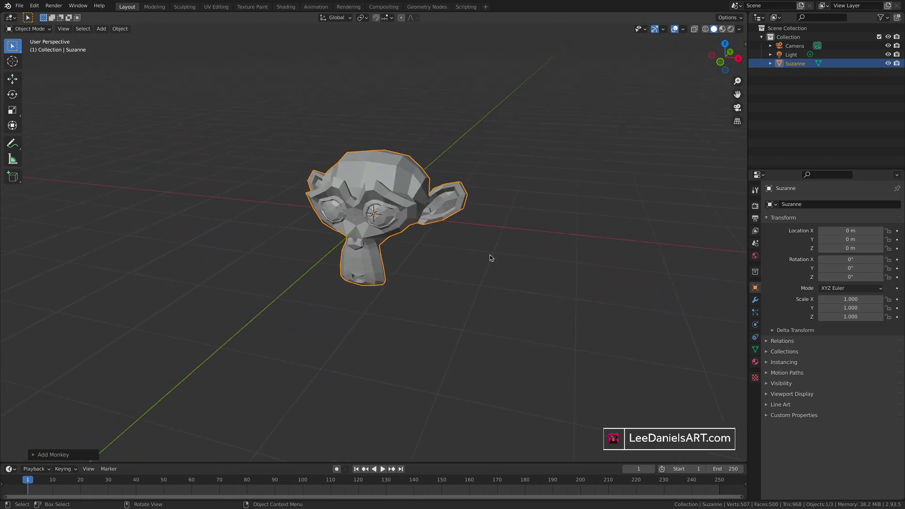
# Step: Add a Subdivision Surface modifier to the monkey, apply it, and check the resulting mesh in Edit Mode
pyautogui.click(755, 300)
pyautogui.click(784, 204)
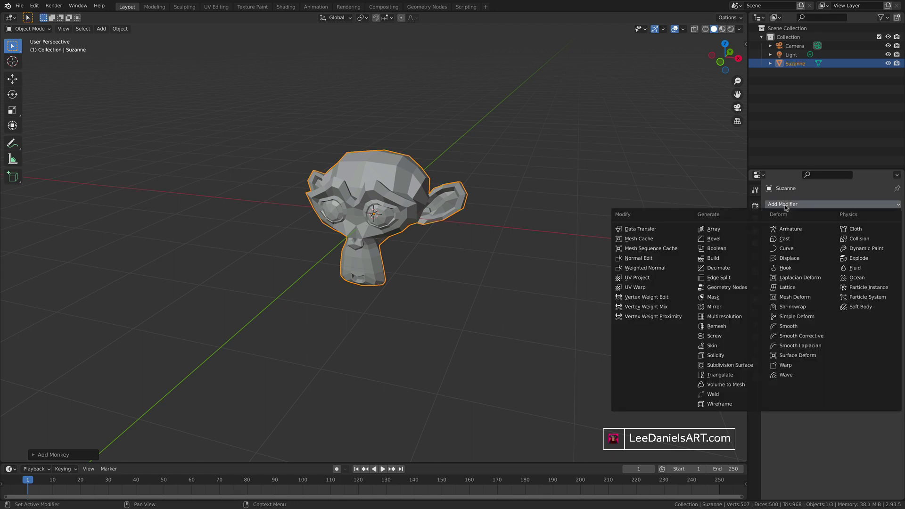
pyautogui.click(726, 365)
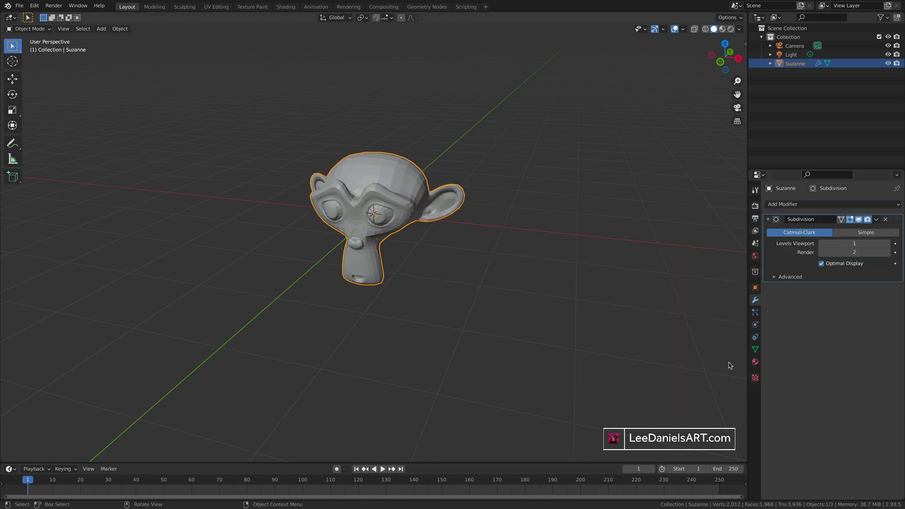
pyautogui.click(876, 220)
pyautogui.click(832, 233)
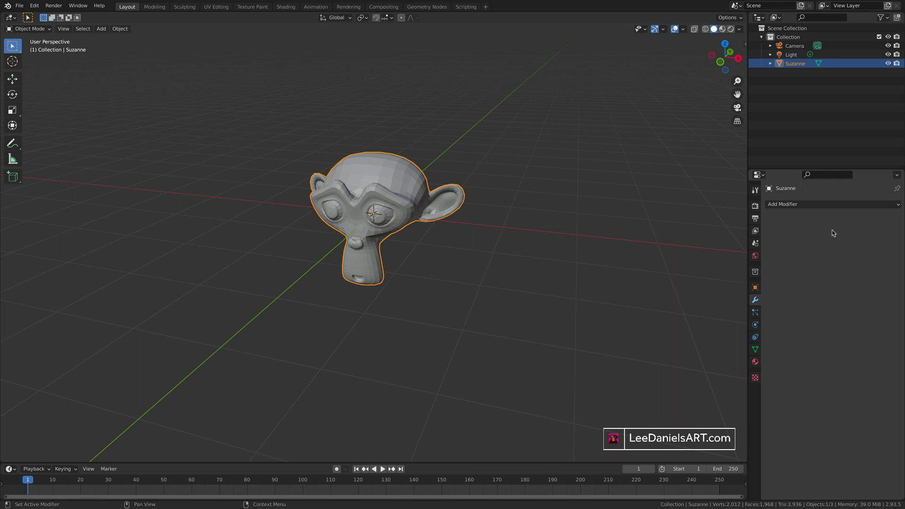
pyautogui.press('Tab')
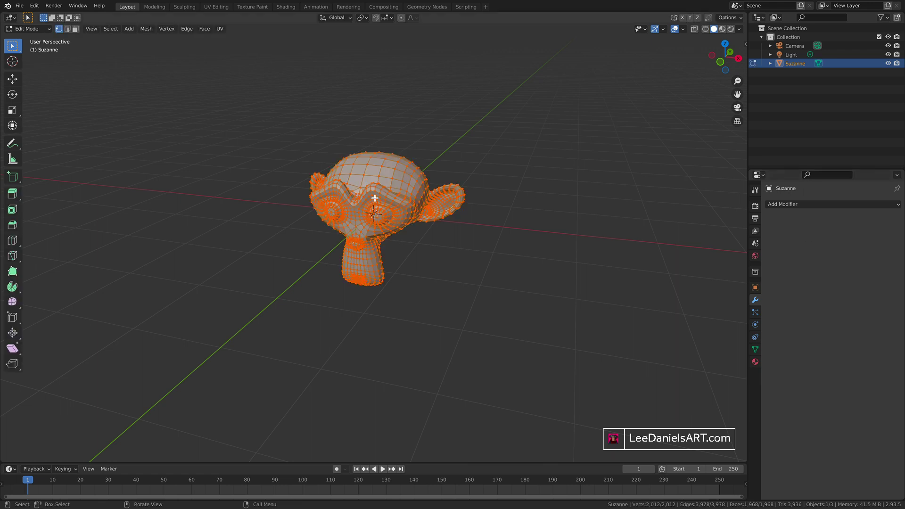
pyautogui.press('Tab')
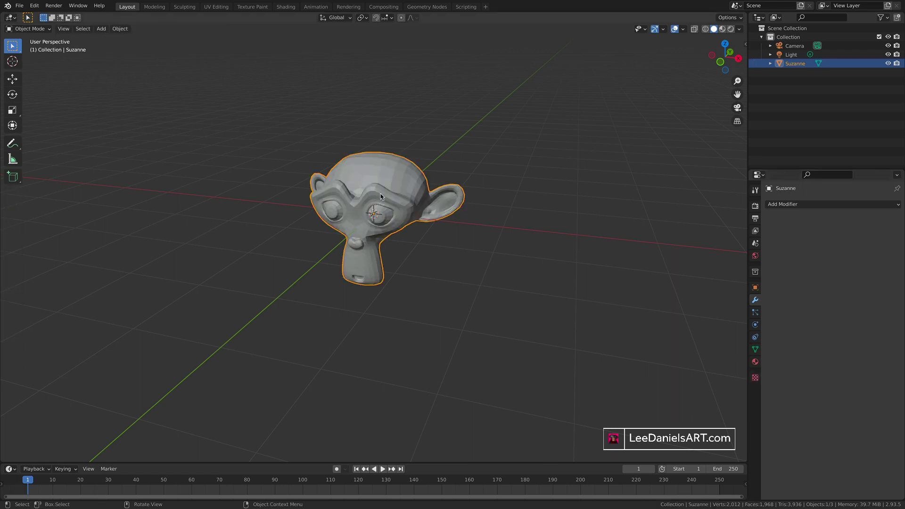
# Step: Shade the monkey smooth and switch the viewport to Material Preview shading
pyautogui.rightClick(371, 168)
pyautogui.click(358, 166)
pyautogui.moveTo(355, 168); pyautogui.dragTo(436, 170, button='middle')
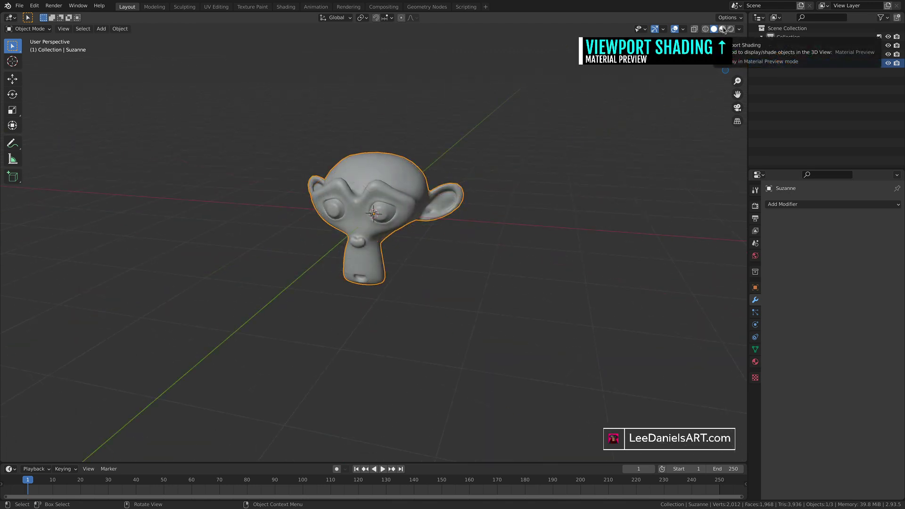
pyautogui.click(722, 29)
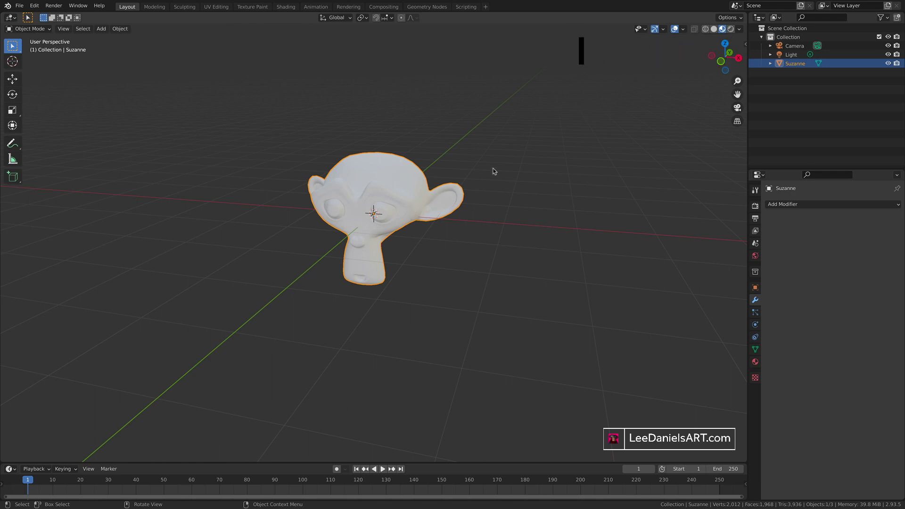
pyautogui.moveTo(338, 142); pyautogui.dragTo(337, 180, button='middle')
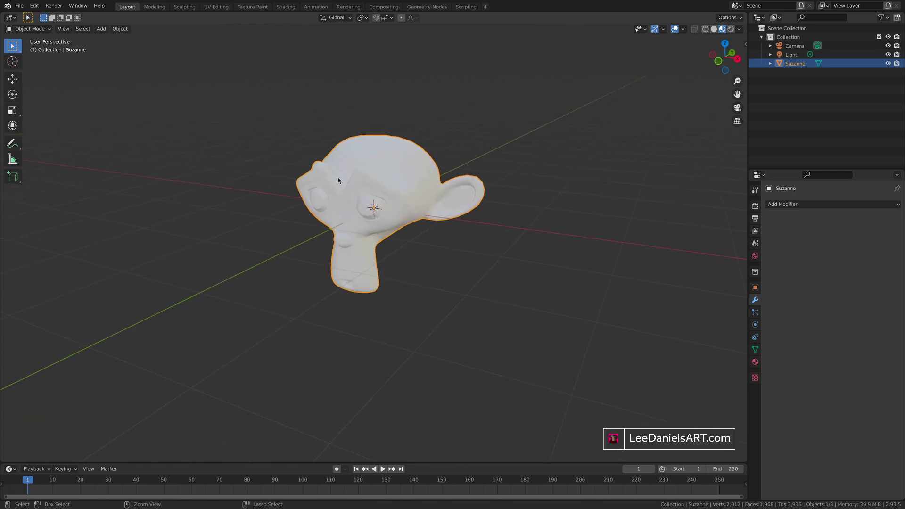
# Step: Create a new material for the monkey and set its Base Color to a saturated magenta pink
pyautogui.click(755, 362)
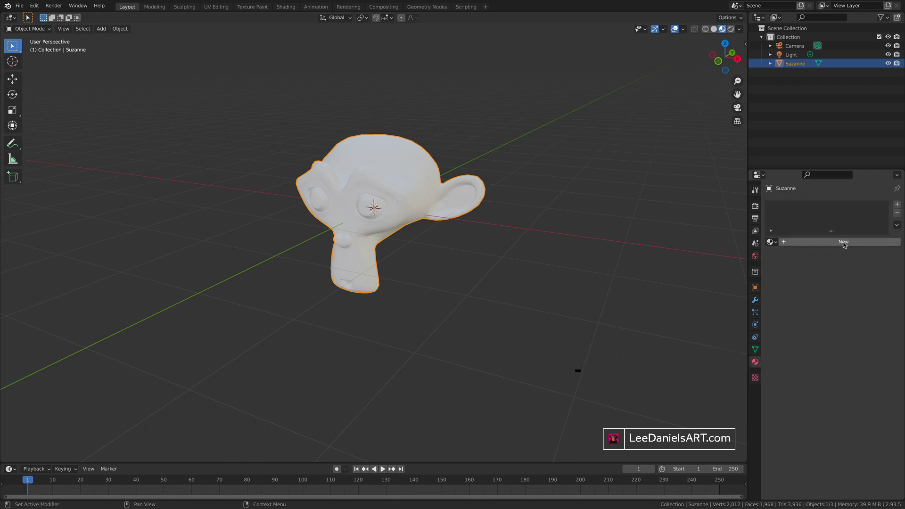
pyautogui.click(843, 242)
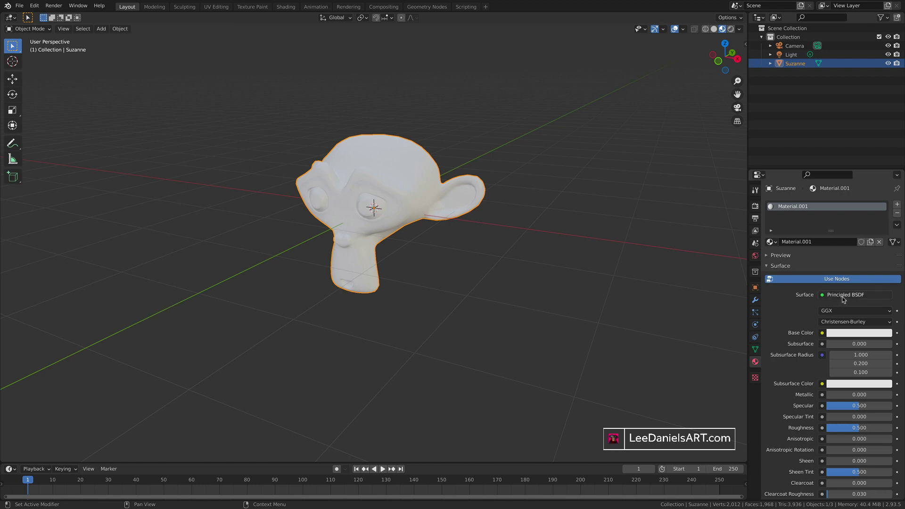
pyautogui.scroll(-3, 795, 282)
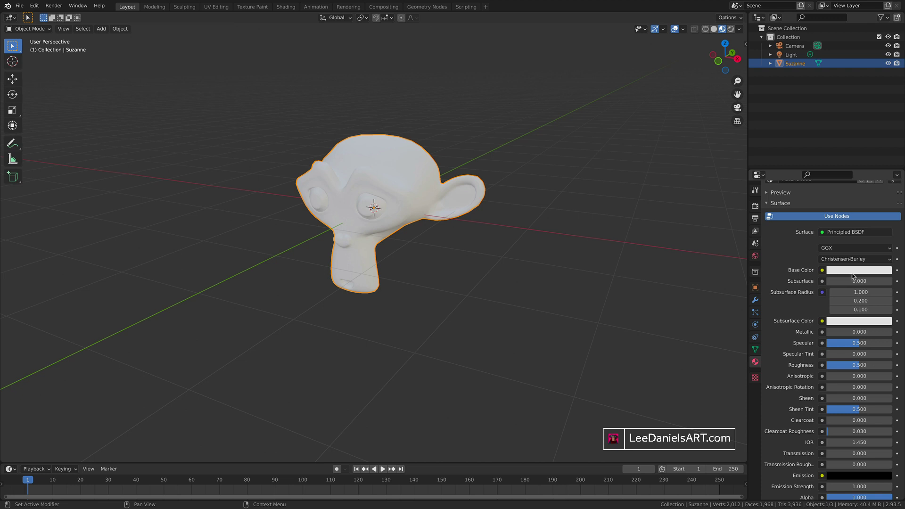
pyautogui.scroll(-1, 853, 278)
pyautogui.click(846, 260)
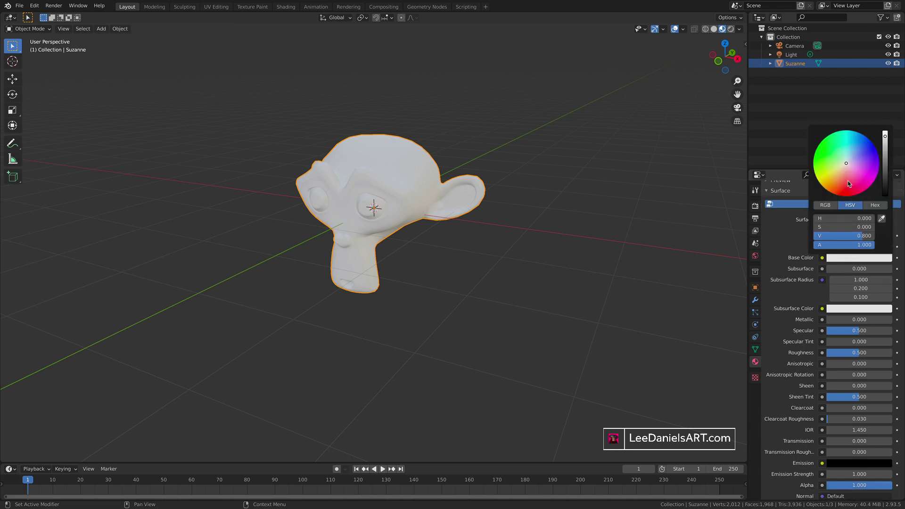
pyautogui.moveTo(847, 164); pyautogui.dragTo(867, 183)
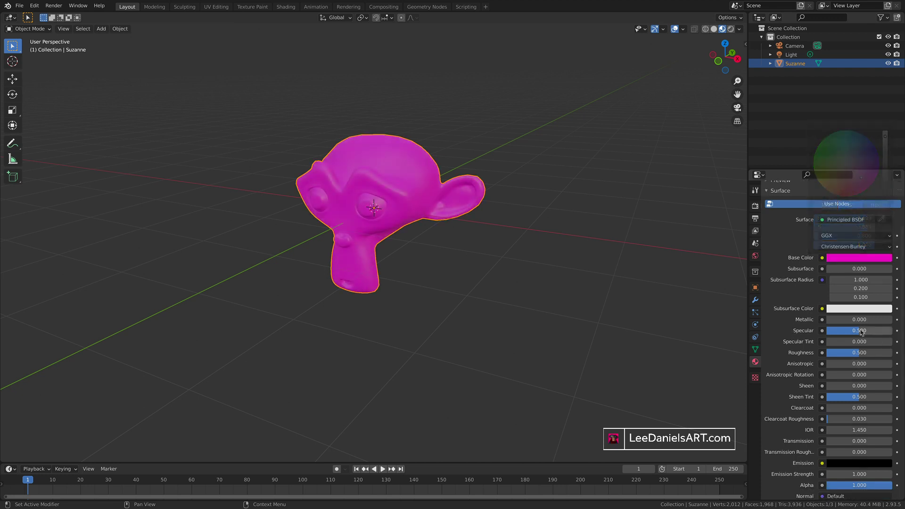
# Step: Raise the material's Metallic value to about 0.629 and lower its Roughness to about 0.186
pyautogui.moveTo(837, 322); pyautogui.dragTo(878, 322)
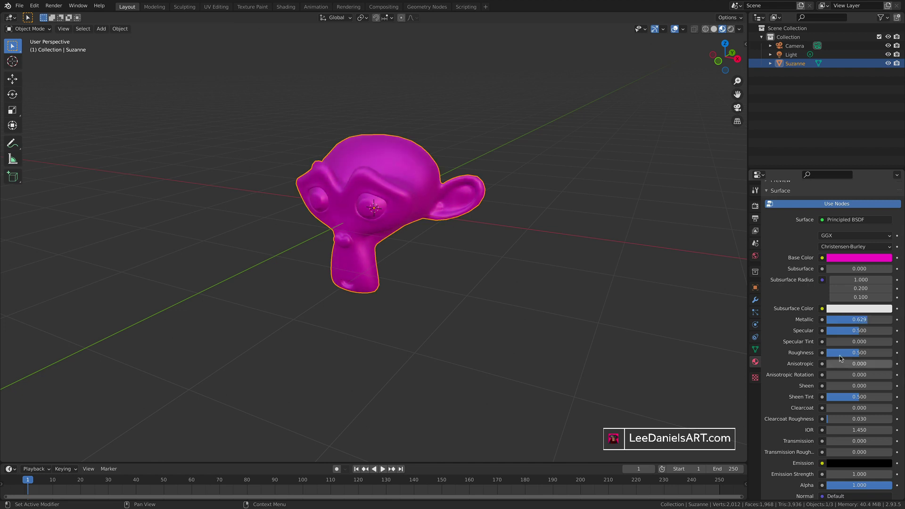
pyautogui.moveTo(843, 353); pyautogui.dragTo(822, 353)
pyautogui.moveTo(298, 242)
pyautogui.mouseDown(button='middle')
pyautogui.moveTo(377, 241)
pyautogui.moveTo(268, 241)
pyautogui.moveTo(304, 237)
pyautogui.mouseUp(button='middle')
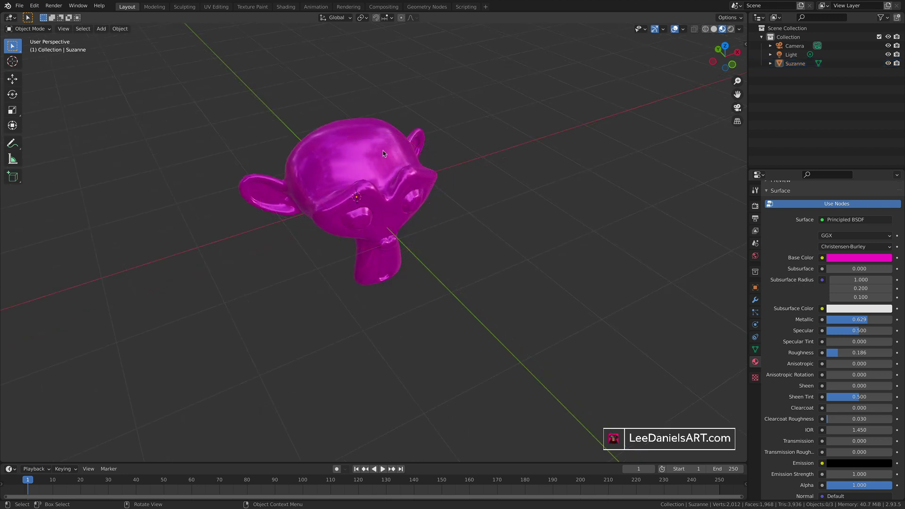
# Step: Try the dusk, night, grassy field and blue-sky environments for the Material Preview lighting, and return to the forest environment
pyautogui.click(738, 29)
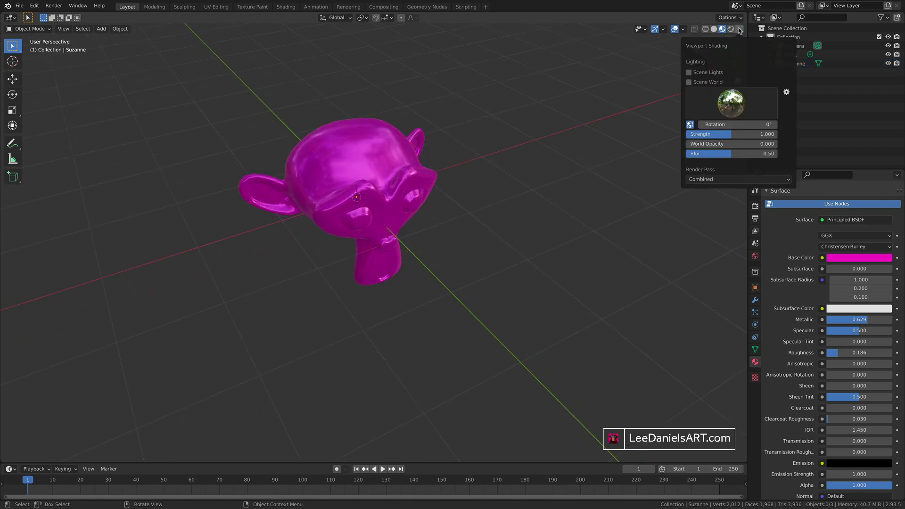
pyautogui.click(733, 111)
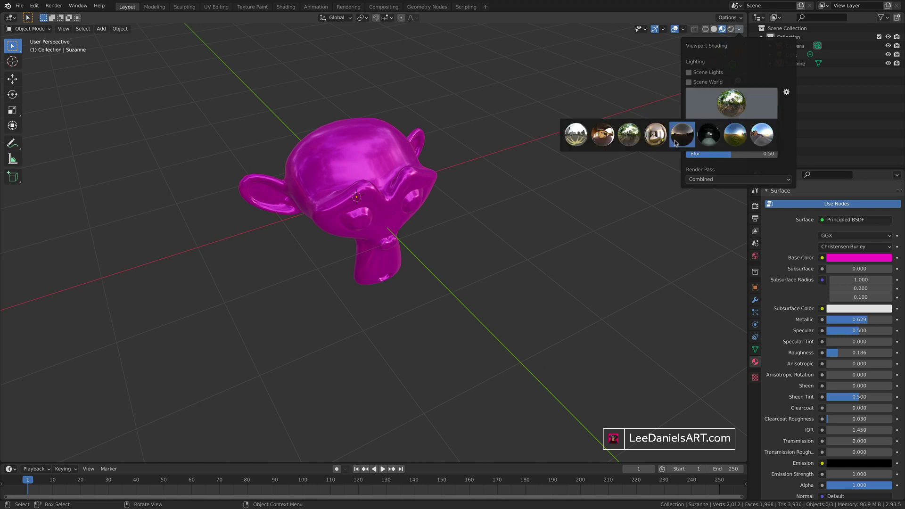
pyautogui.click(681, 139)
pyautogui.click(733, 104)
pyautogui.click(709, 134)
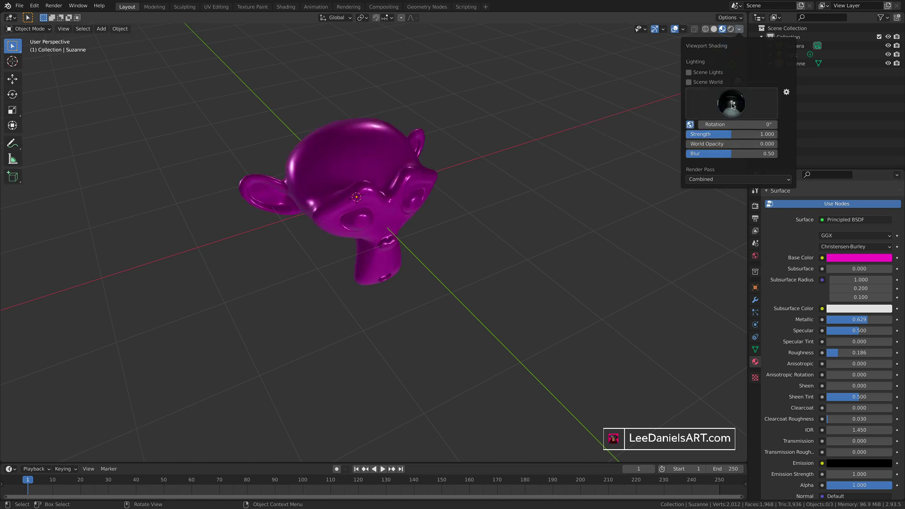
pyautogui.click(733, 104)
pyautogui.click(735, 135)
pyautogui.click(733, 105)
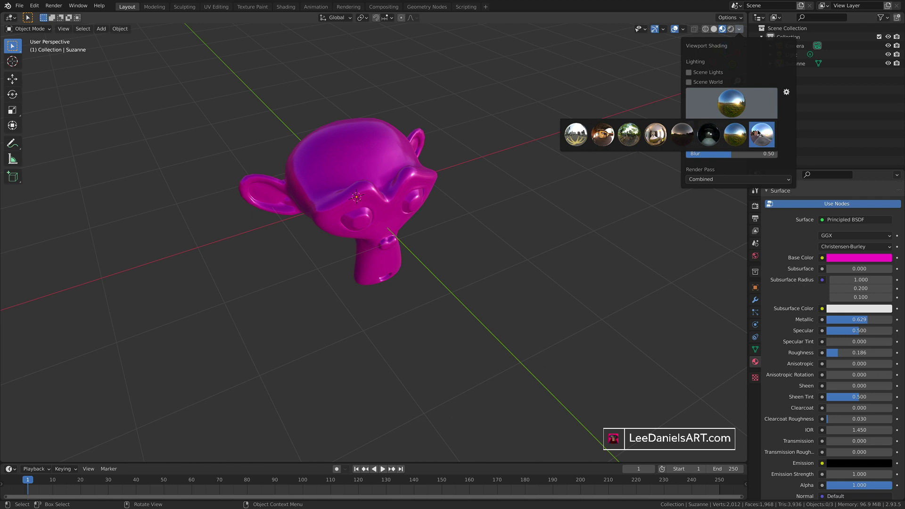
pyautogui.click(761, 135)
pyautogui.click(738, 108)
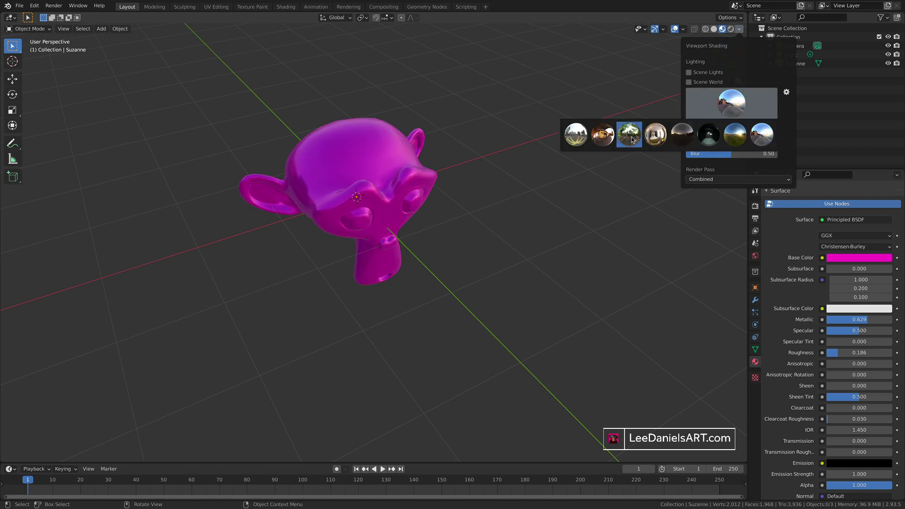
pyautogui.click(630, 136)
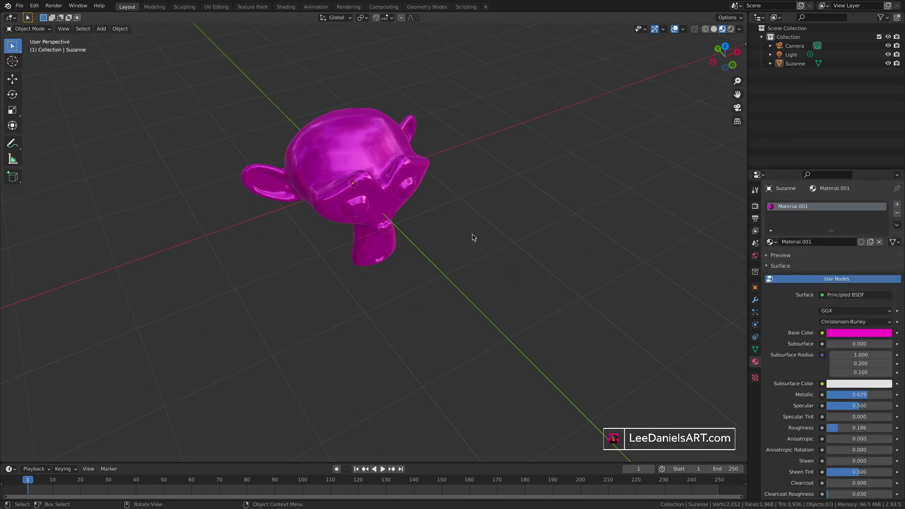
# Step: Duplicate the monkey, place the copy beside the original along the red axis, and deselect it
pyautogui.click(335, 153)
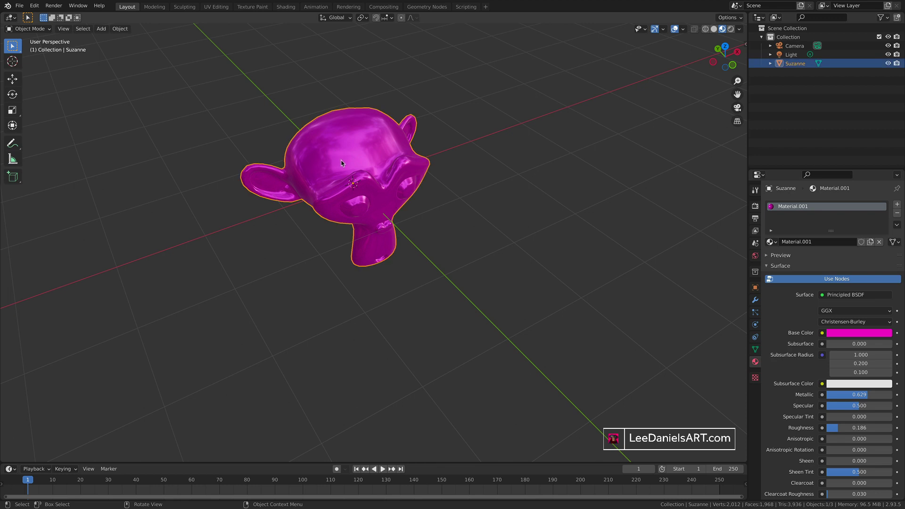
pyautogui.moveTo(337, 162); pyautogui.dragTo(338, 168, button='middle')
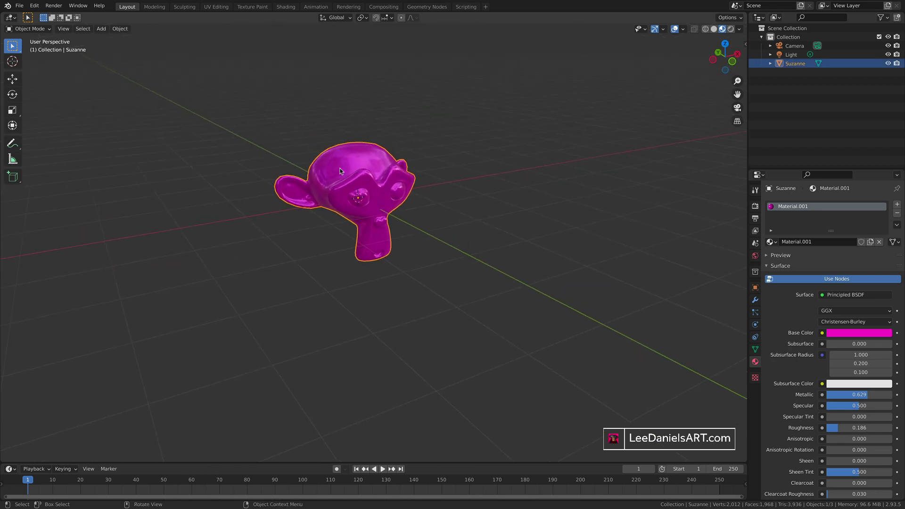
pyautogui.hotkey('shift', 'd')
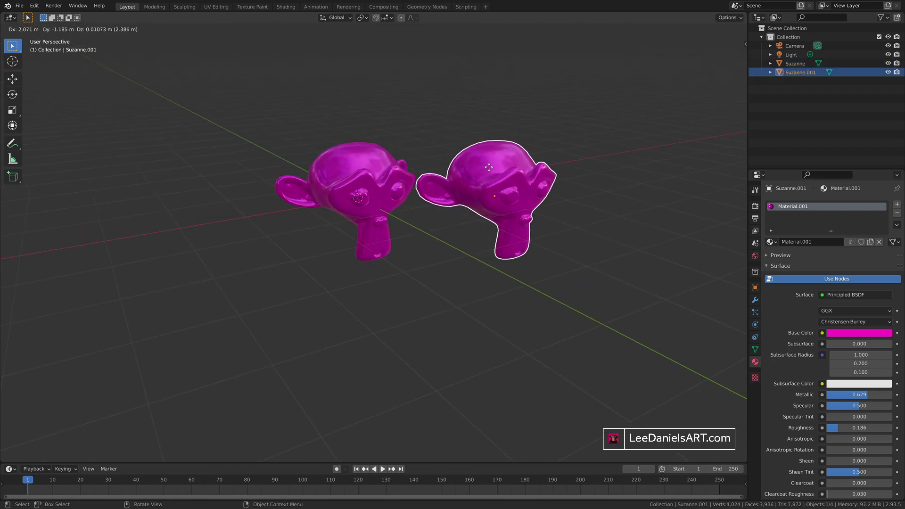
pyautogui.click(505, 170)
pyautogui.click(414, 146)
pyautogui.moveTo(413, 146); pyautogui.dragTo(405, 152, button='middle')
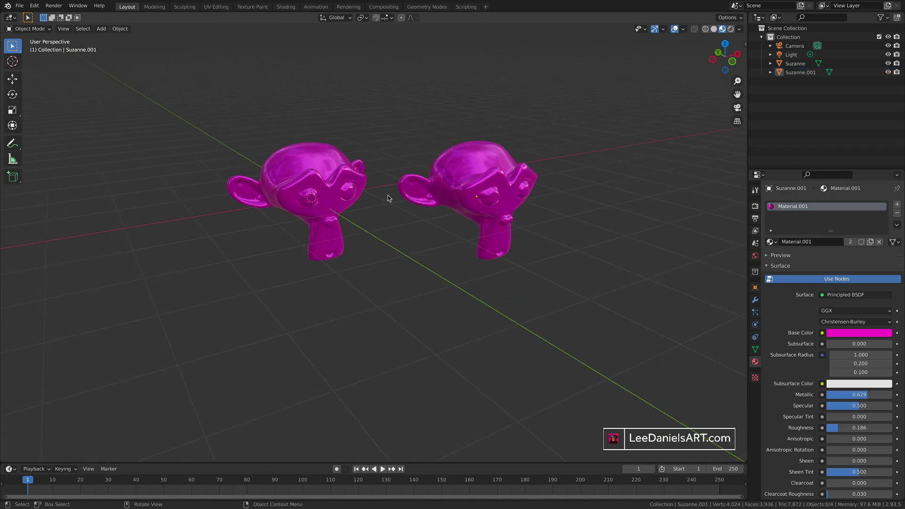
# Step: Rename the material shared by both monkeys to pink.001
pyautogui.doubleClick(786, 207)
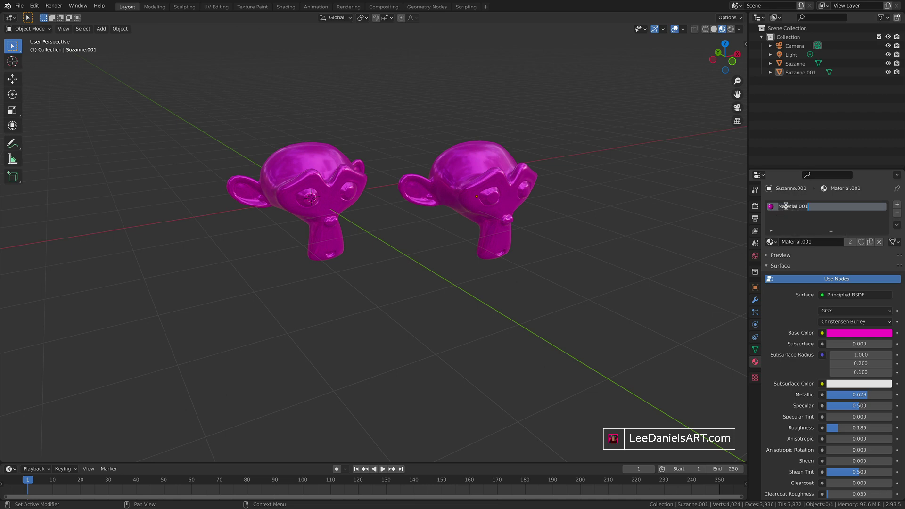
pyautogui.write('pink.001')
pyautogui.press('Return')
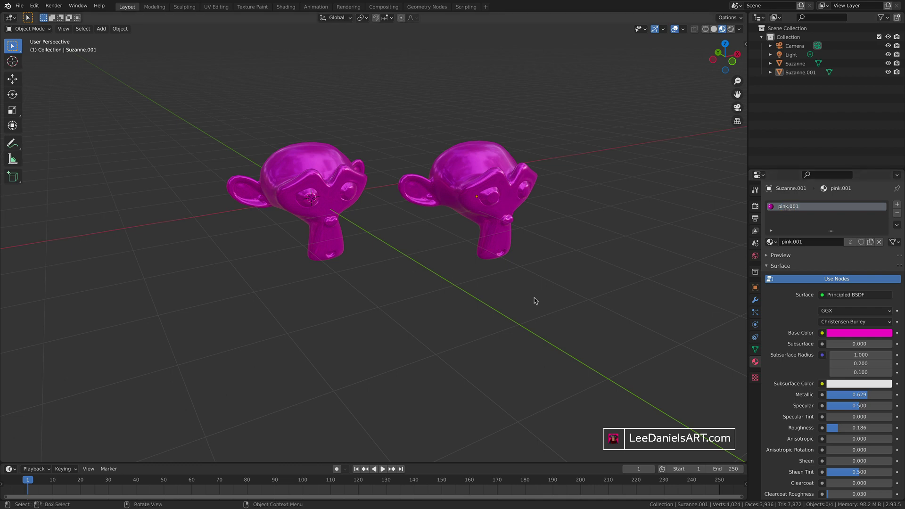
# Step: Try an orange Base Color on the shared material and set it back to magenta pink
pyautogui.click(857, 335)
pyautogui.moveTo(852, 238); pyautogui.dragTo(829, 265)
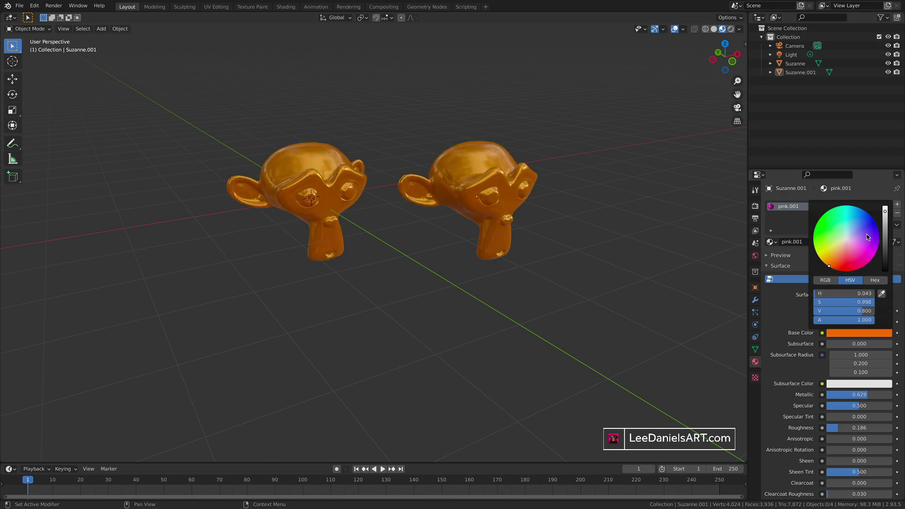
pyautogui.moveTo(868, 237); pyautogui.dragTo(866, 230)
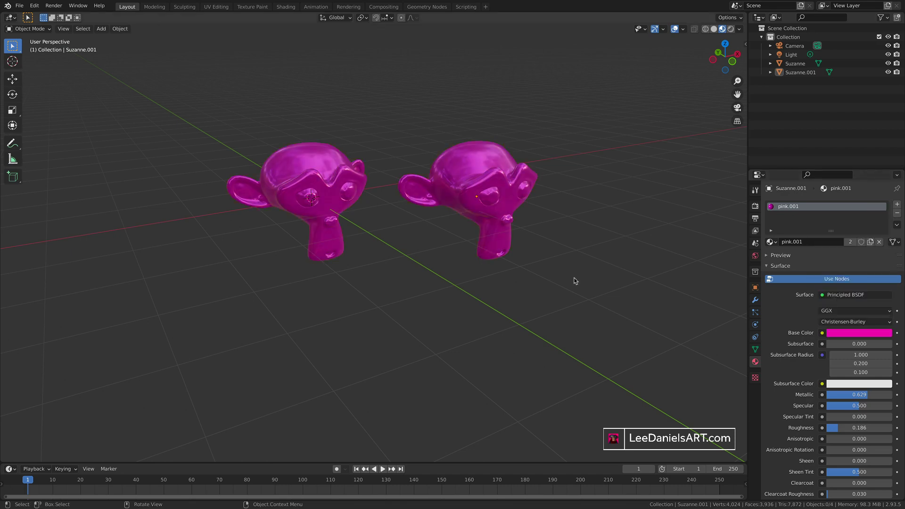
# Step: Select the duplicated monkey and give it its own independent copy of the pink.001 material
pyautogui.click(457, 176)
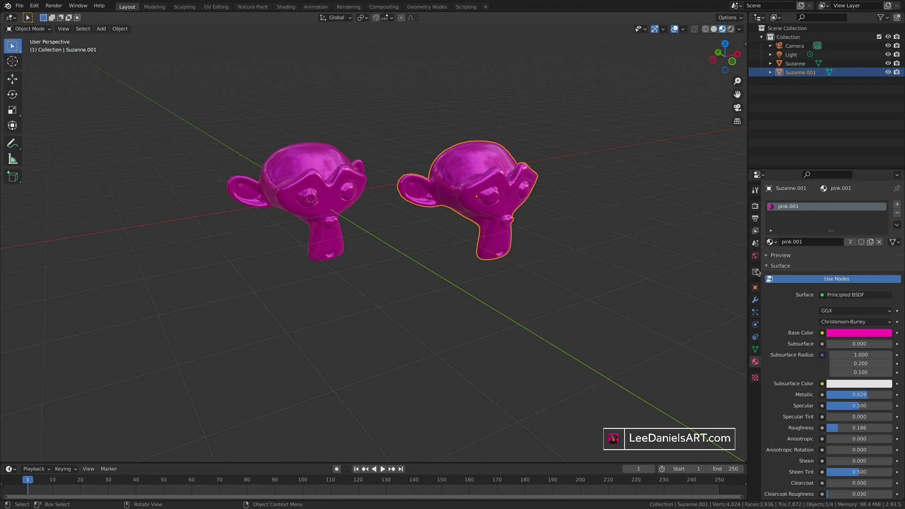
pyautogui.click(869, 242)
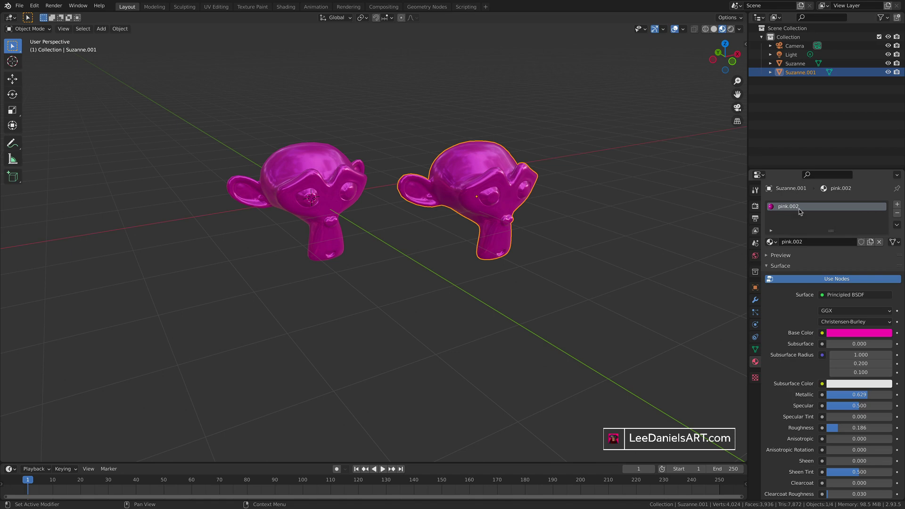
# Step: Rename the duplicated monkey's pink.002 material to green.001
pyautogui.click(771, 242)
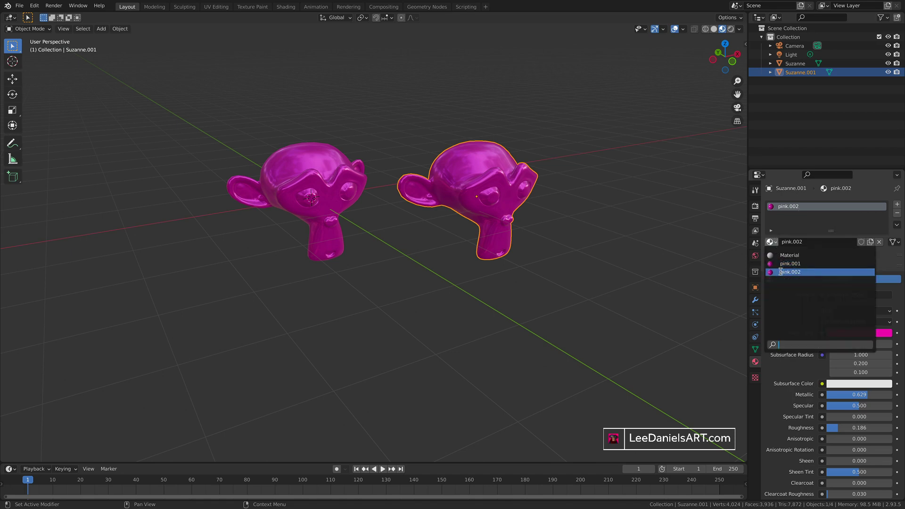
pyautogui.doubleClick(785, 209)
pyautogui.write('gree')
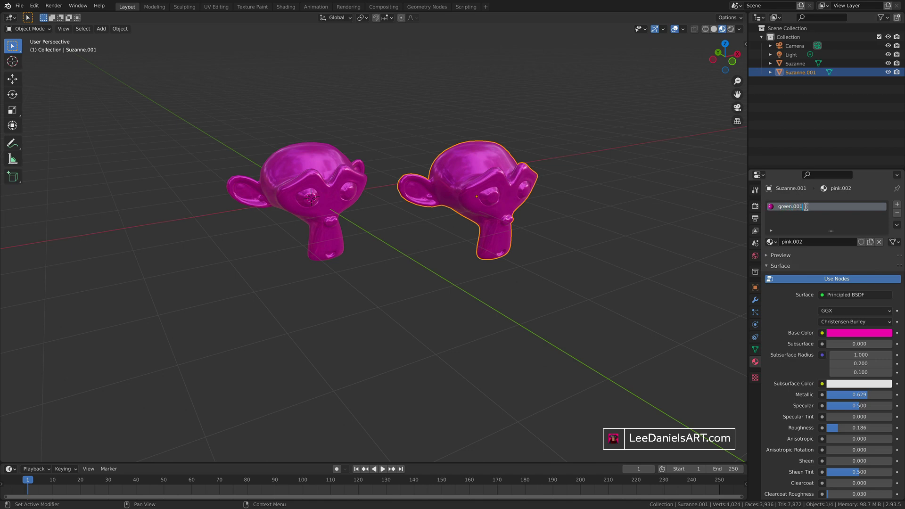
pyautogui.press('Return')
# Step: Set the green.001 Base Color to bright green and compare the materials on the two monkeys
pyautogui.click(852, 334)
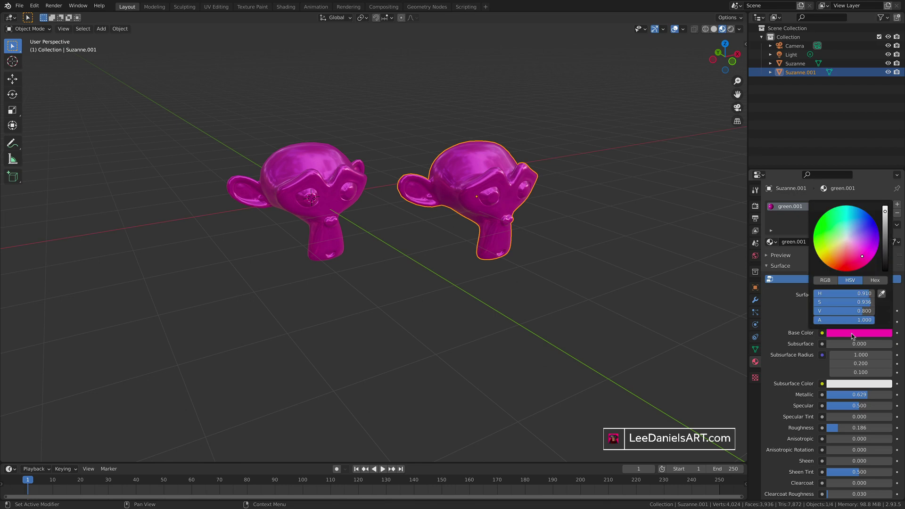
pyautogui.click(826, 232)
pyautogui.hotkey('alt', 'a')
pyautogui.click(465, 185)
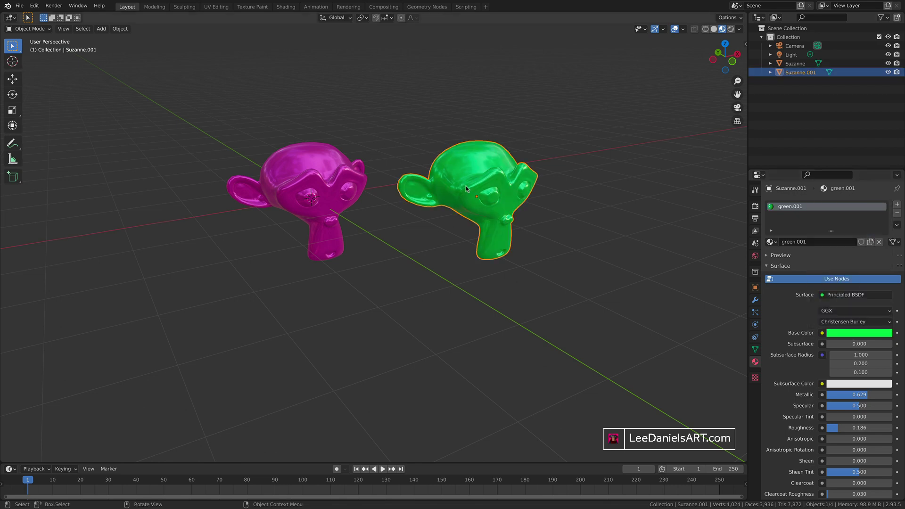
pyautogui.click(306, 184)
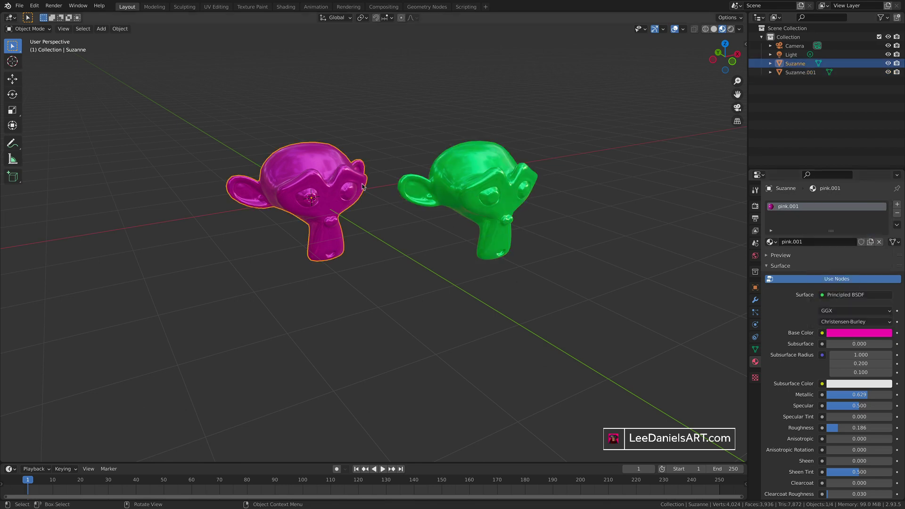
pyautogui.click(473, 183)
pyautogui.click(309, 183)
pyautogui.click(464, 183)
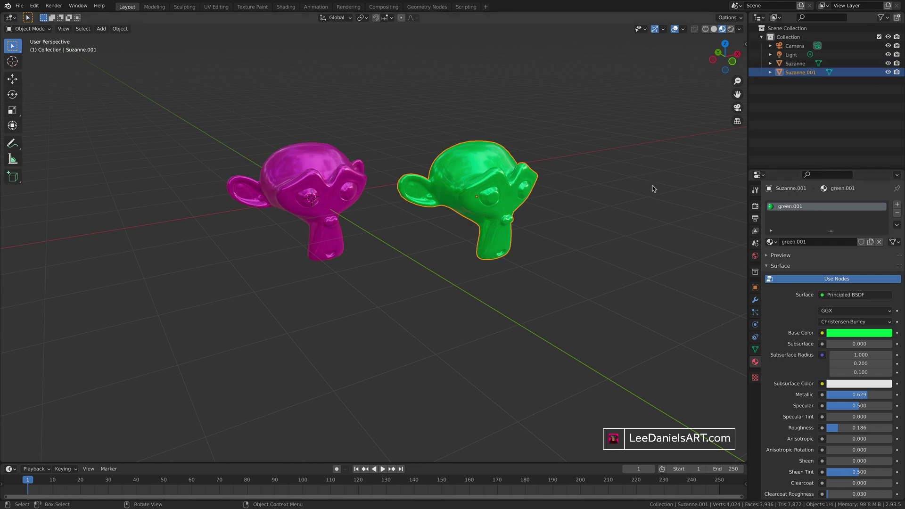
# Step: Duplicate the pink and the green monkey, placing each copy below its original, and deselect everything
pyautogui.click(265, 186)
pyautogui.hotkey('shift', 'd')
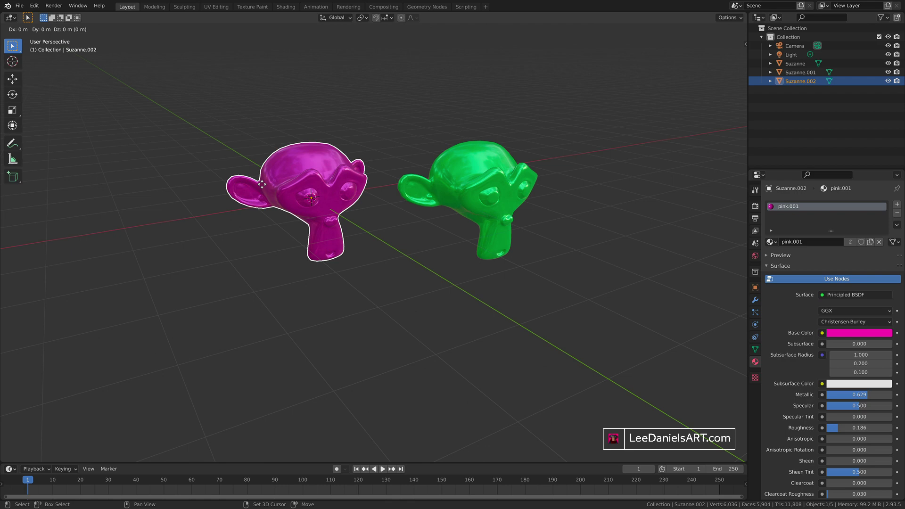
pyautogui.click(265, 322)
pyautogui.click(474, 195)
pyautogui.hotkey('shift', 'd')
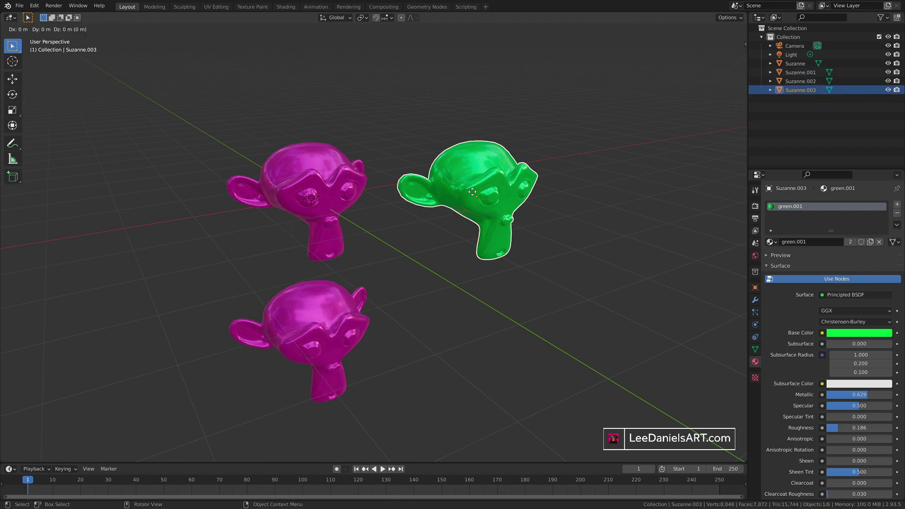
pyautogui.click(474, 331)
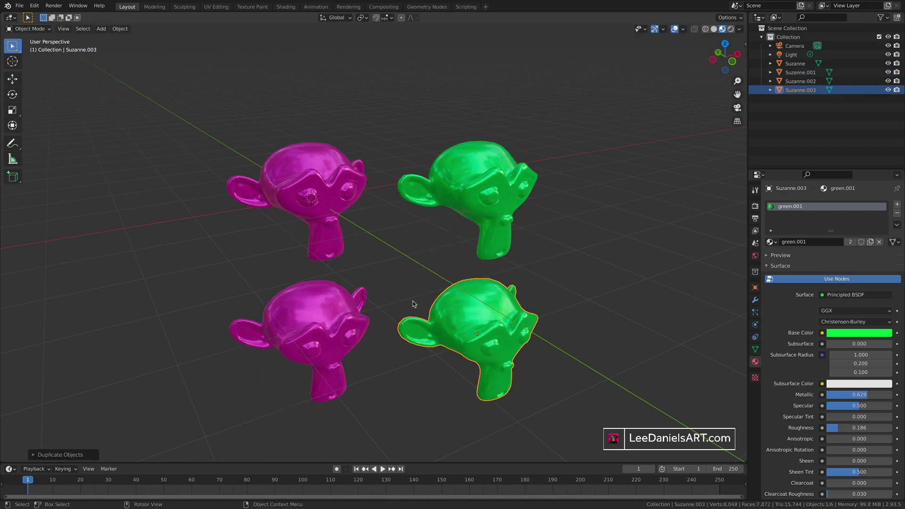
pyautogui.click(187, 298)
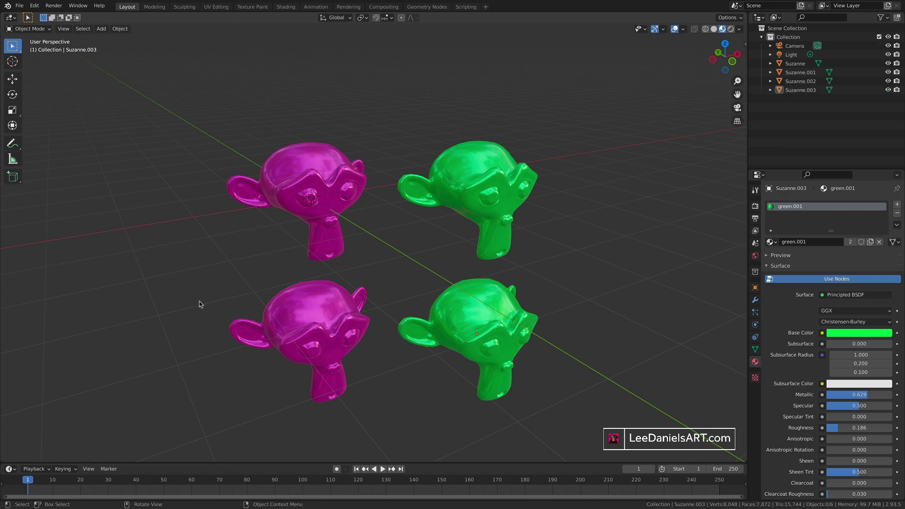
# Step: Swap the upper monkeys' materials by assigning pink.001 to the green one and green.001 to the original pink one
pyautogui.moveTo(187, 297); pyautogui.dragTo(209, 306, button='middle')
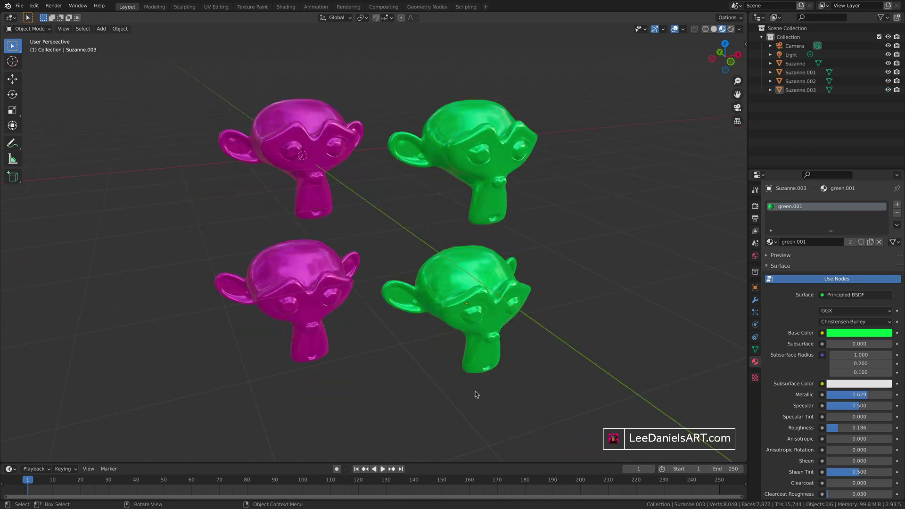
pyautogui.click(451, 161)
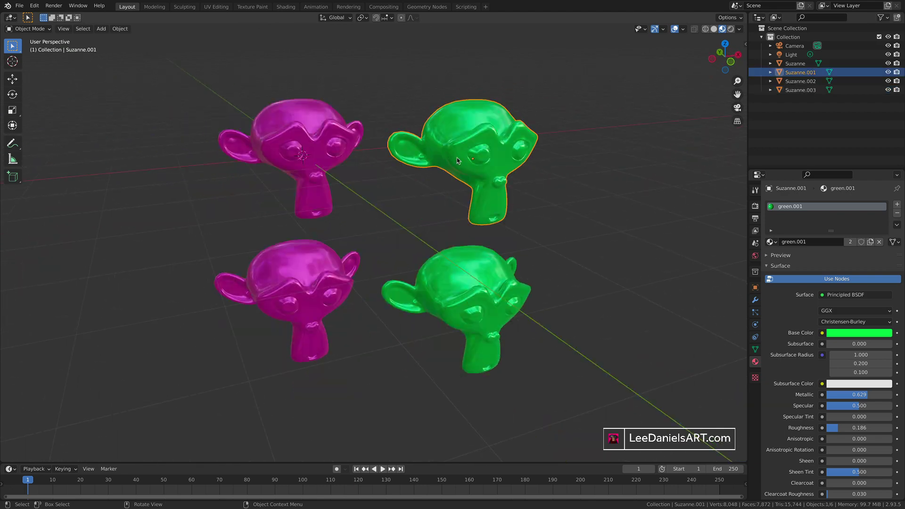
pyautogui.click(773, 242)
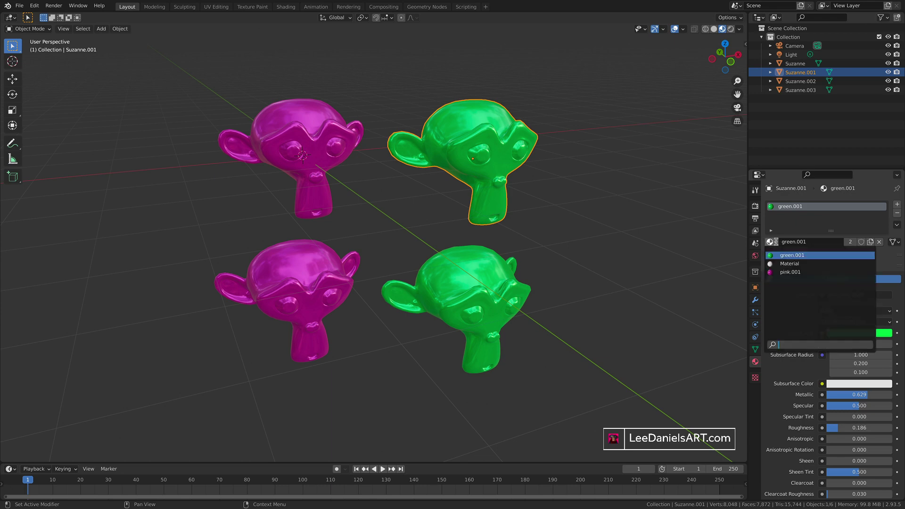
pyautogui.click(782, 272)
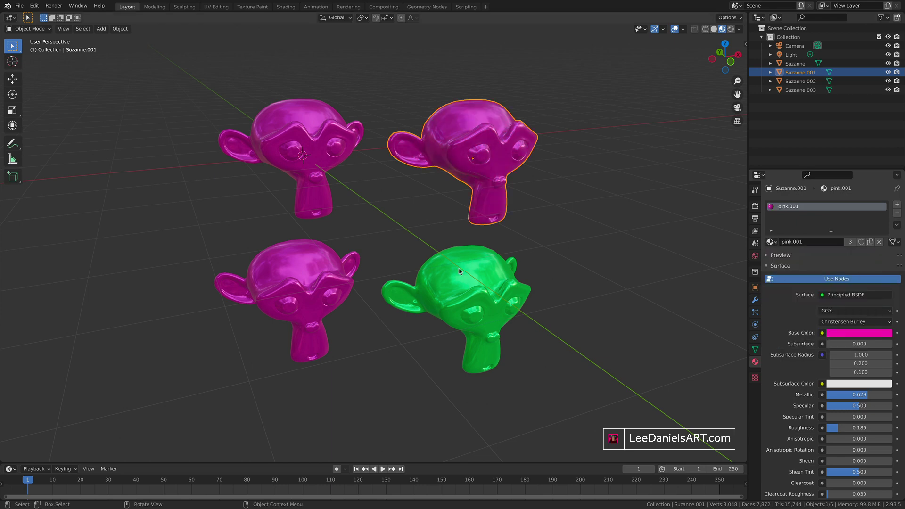
pyautogui.click(338, 138)
pyautogui.click(772, 242)
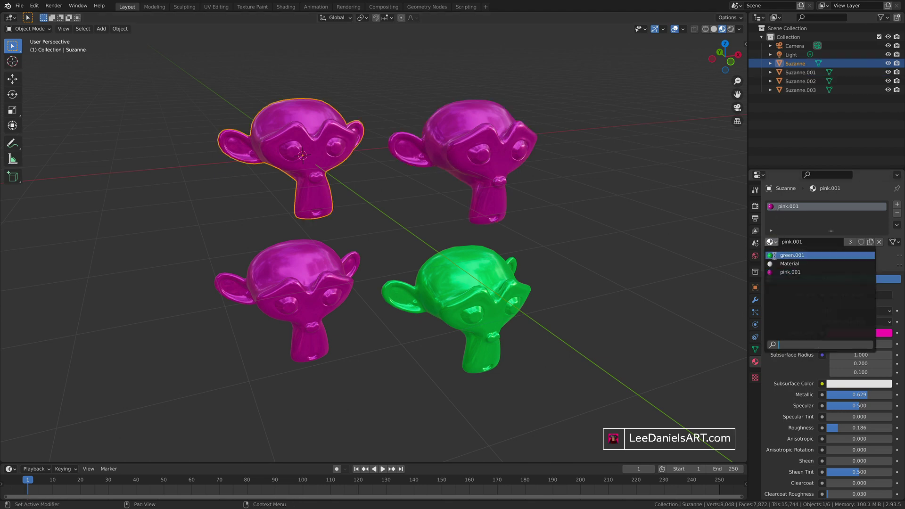
pyautogui.click(776, 256)
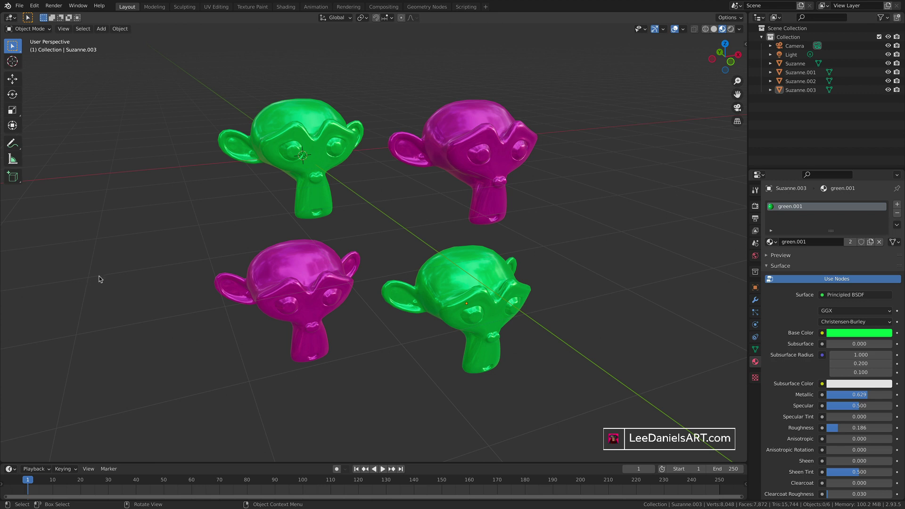
# Step: Delete the three duplicated monkeys, keeping only the original one with the green material
pyautogui.moveTo(586, 76); pyautogui.dragTo(418, 302)
pyautogui.moveTo(418, 301); pyautogui.dragTo(409, 314)
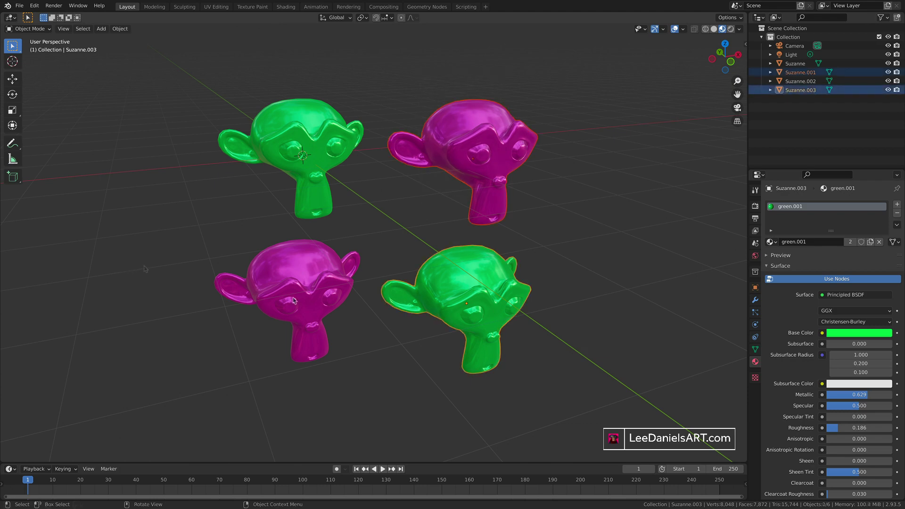
pyautogui.keyDown('shift'); pyautogui.click(293, 300); pyautogui.keyUp('shift')
pyautogui.press('x')
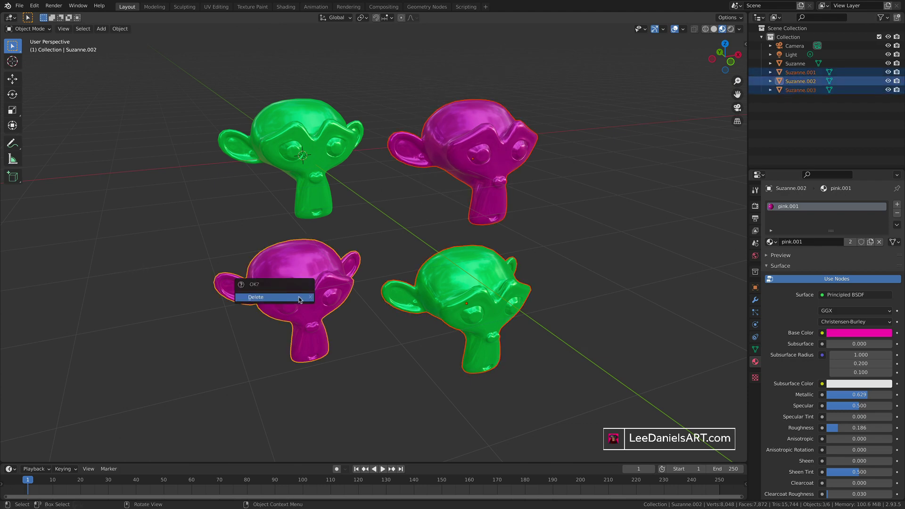
pyautogui.click(297, 300)
# Step: Enter Edit Mode on the remaining monkey and select its left eyeball's faces with Select Circle in face select mode
pyautogui.click(325, 177)
pyautogui.press('KP_Decimal')
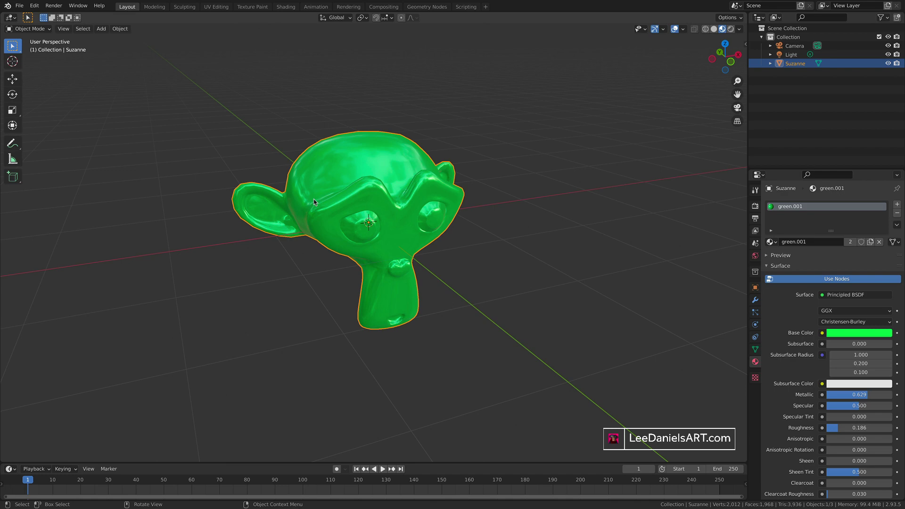
pyautogui.press('Tab')
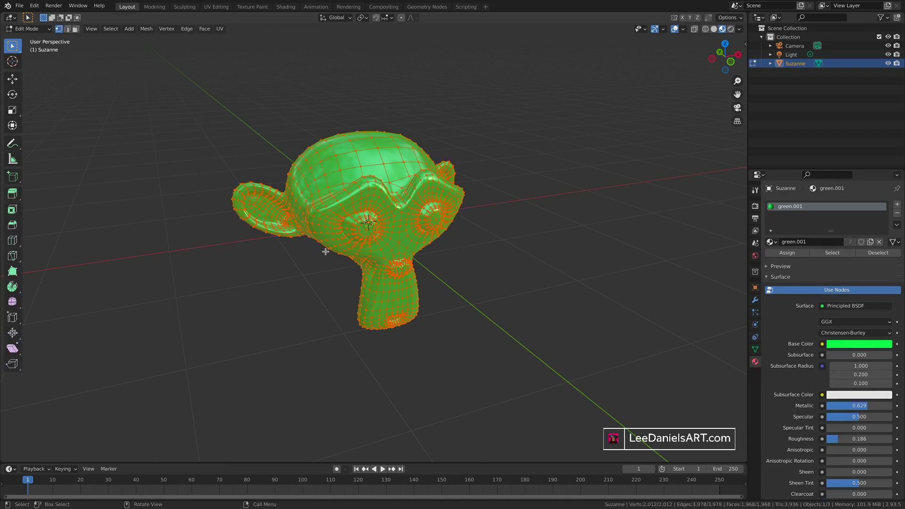
pyautogui.press('KP_6')
pyautogui.press('KP_6')
pyautogui.press('KP_6')
pyautogui.scroll(4, 326, 251)
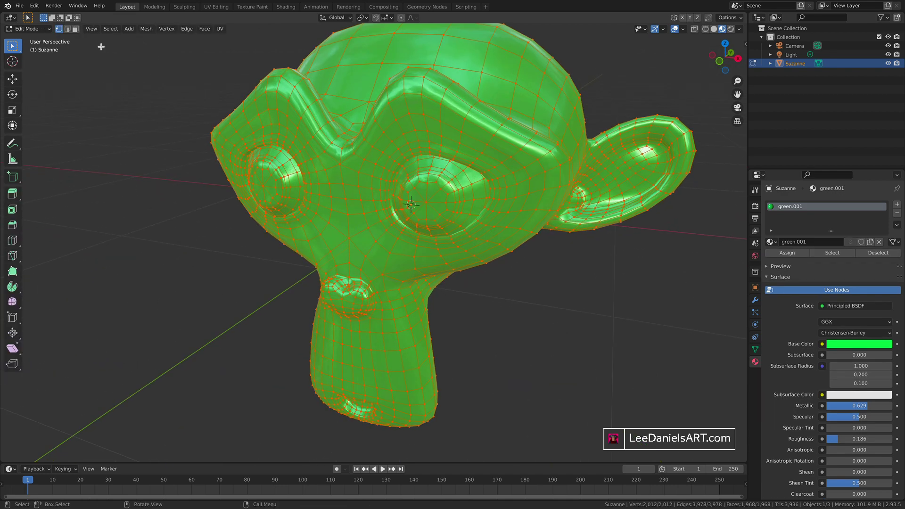
pyautogui.click(76, 29)
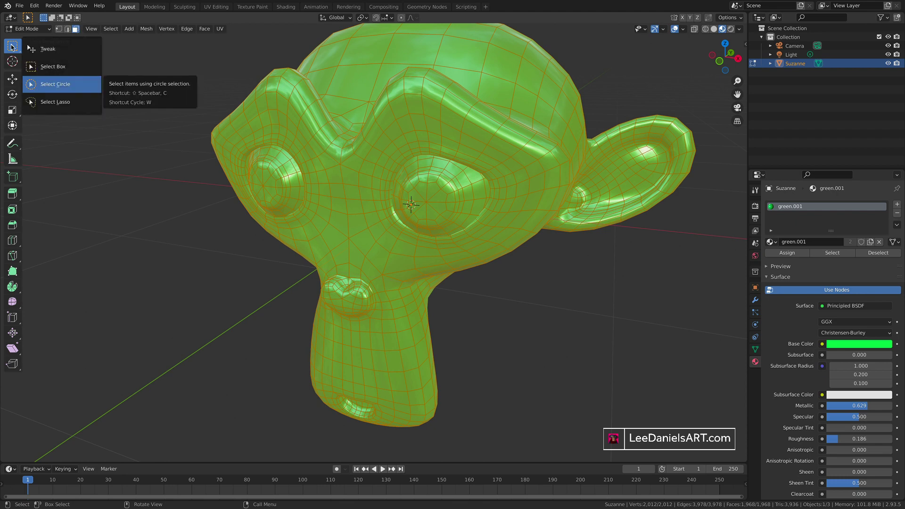
pyautogui.click(42, 85)
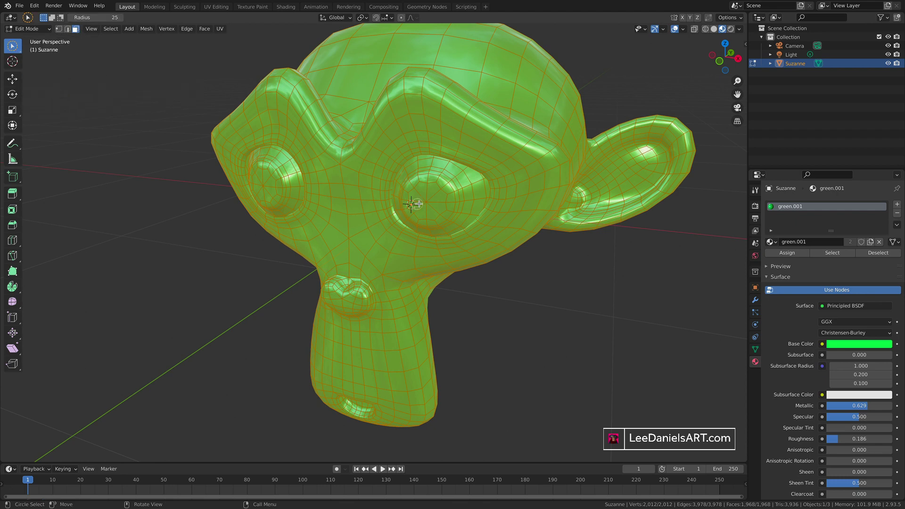
pyautogui.moveTo(418, 204)
pyautogui.mouseDown()
pyautogui.moveTo(442, 196)
pyautogui.moveTo(432, 199)
pyautogui.mouseUp()
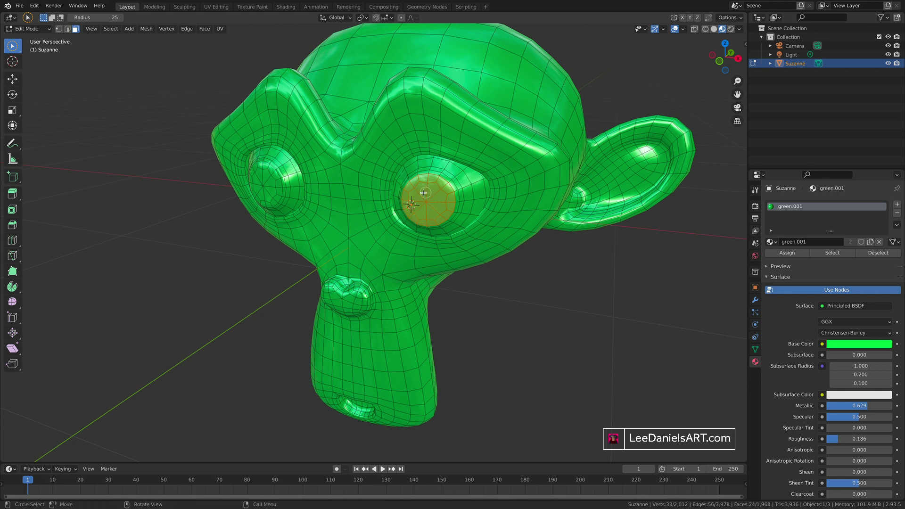
# Step: Try pink.001 in the monkey's existing material slot with the eye faces selected, and switch the slot back to green.001
pyautogui.click(770, 241)
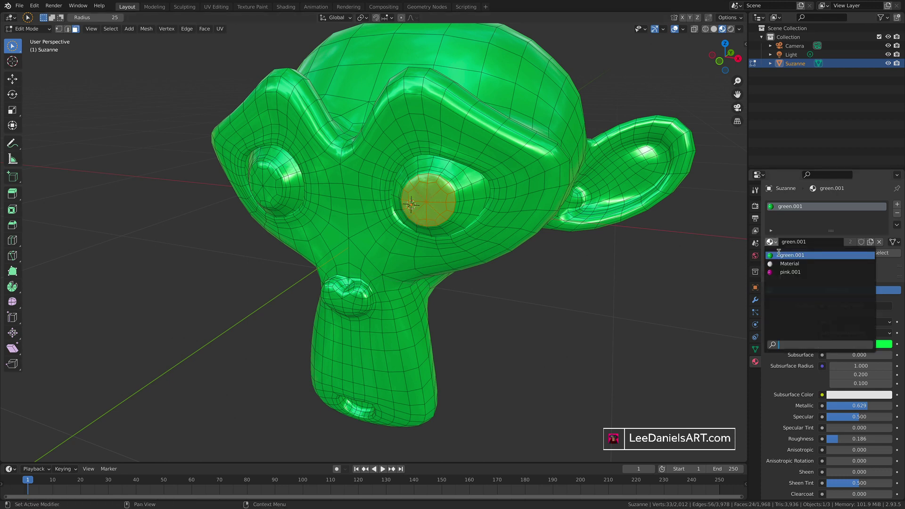
pyautogui.click(785, 277)
pyautogui.click(773, 241)
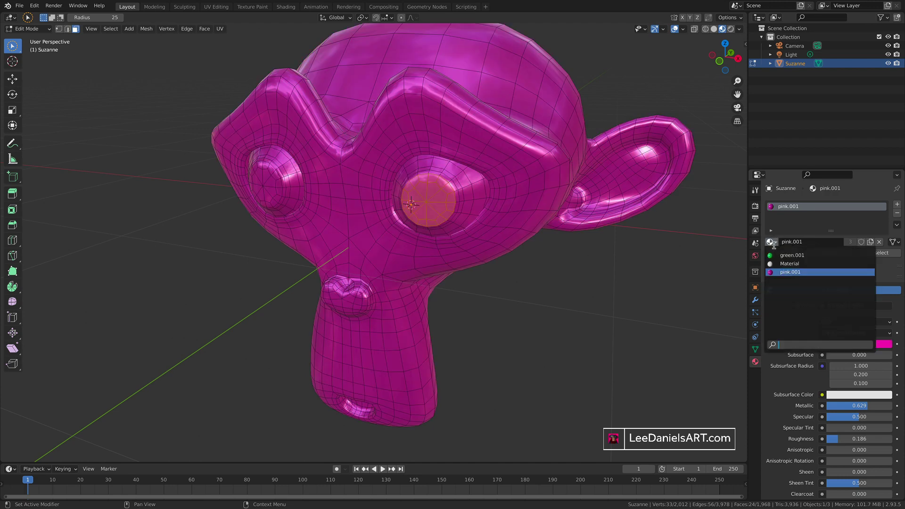
pyautogui.click(783, 255)
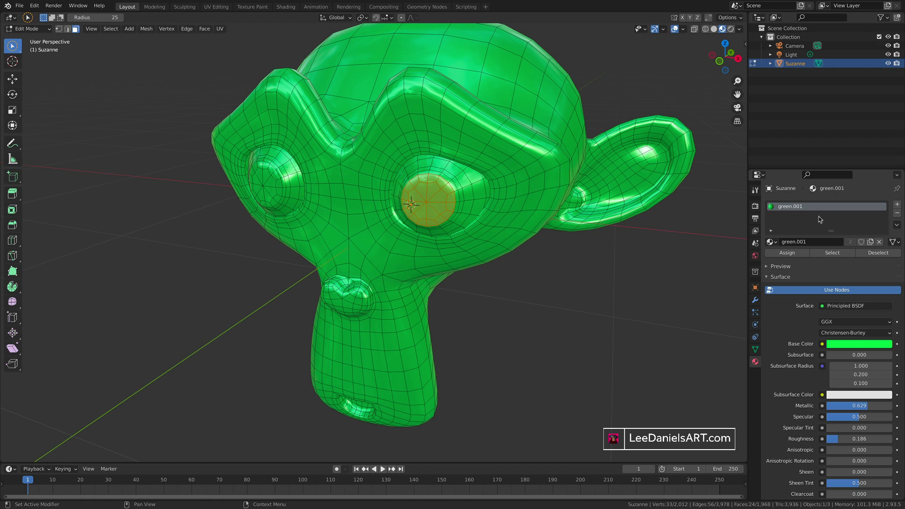
# Step: Add a second material slot with a new orange material and assign it to the selected eye faces
pyautogui.click(897, 205)
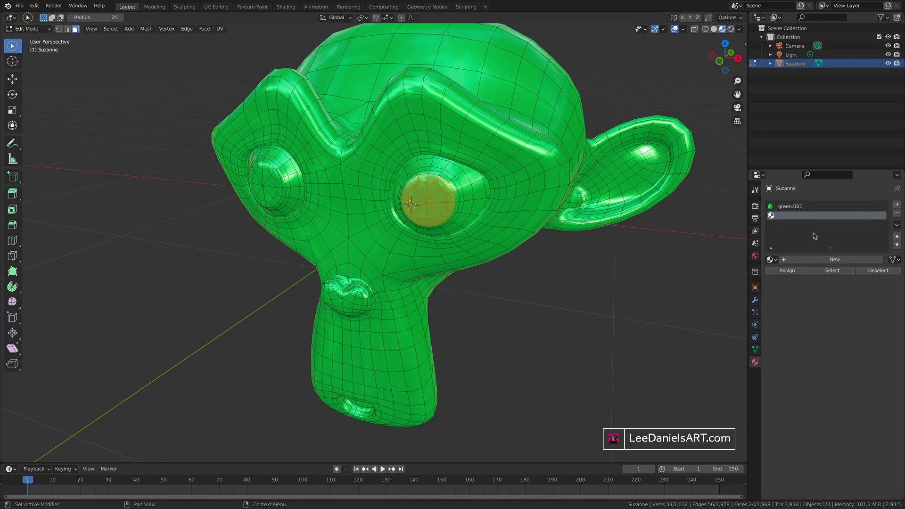
pyautogui.click(771, 260)
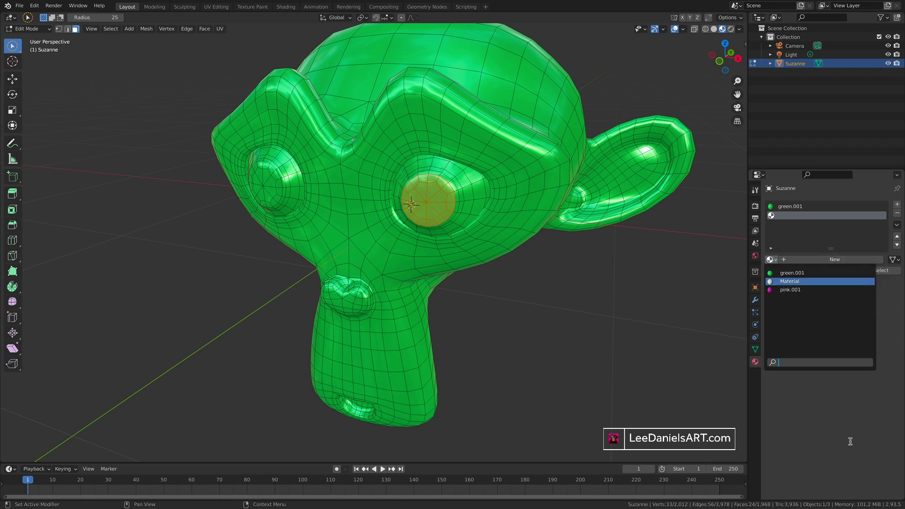
pyautogui.click(850, 441)
pyautogui.click(835, 260)
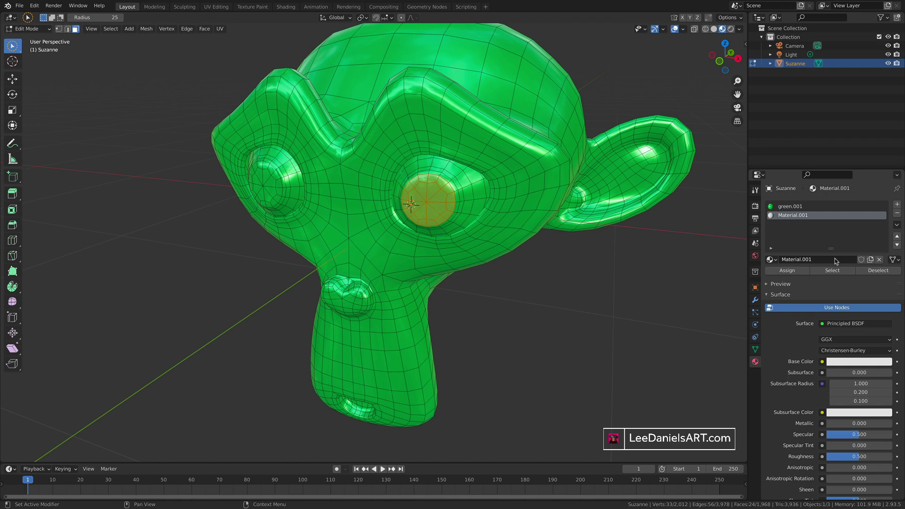
pyautogui.click(843, 361)
pyautogui.click(835, 289)
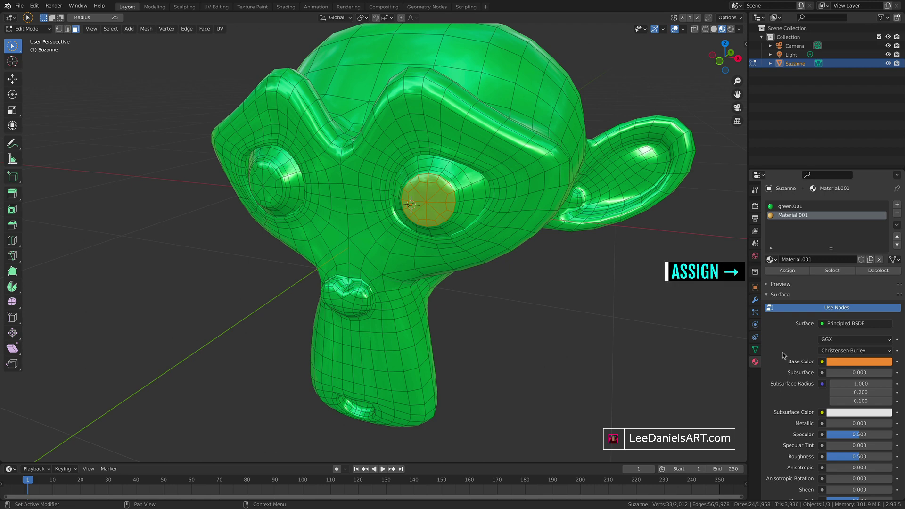
pyautogui.click(787, 270)
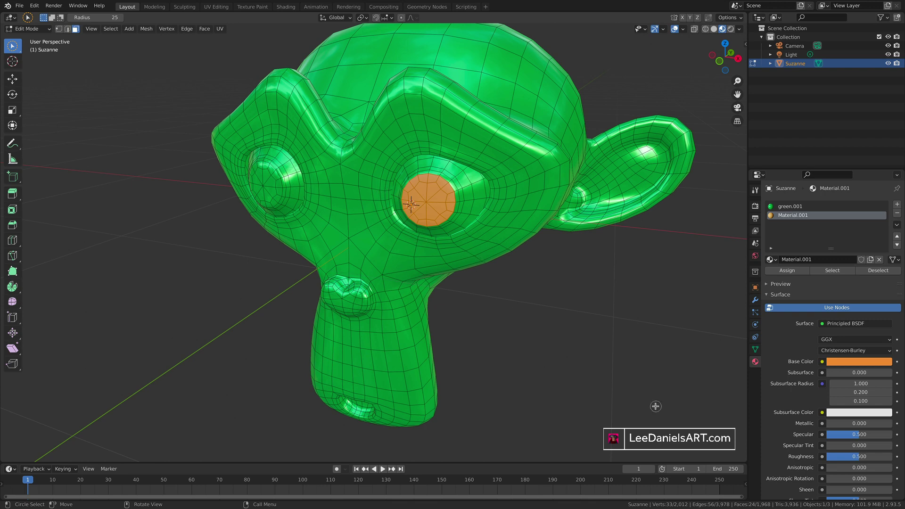
# Step: Set the orange eye material's Metallic to 0.716 and Roughness to 0.045, and return to Object Mode
pyautogui.moveTo(834, 423); pyautogui.dragTo(881, 423)
pyautogui.moveTo(865, 457); pyautogui.dragTo(835, 456)
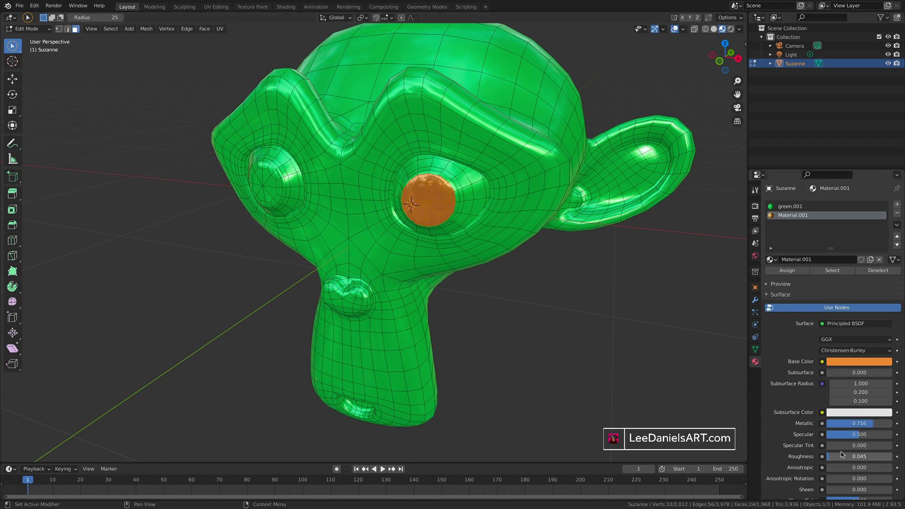
pyautogui.scroll(-5, 842, 454)
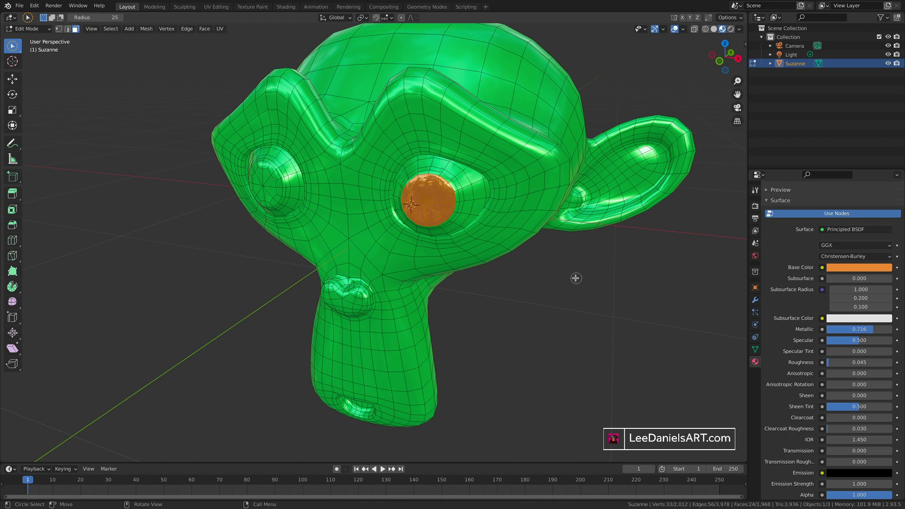
pyautogui.press('Tab')
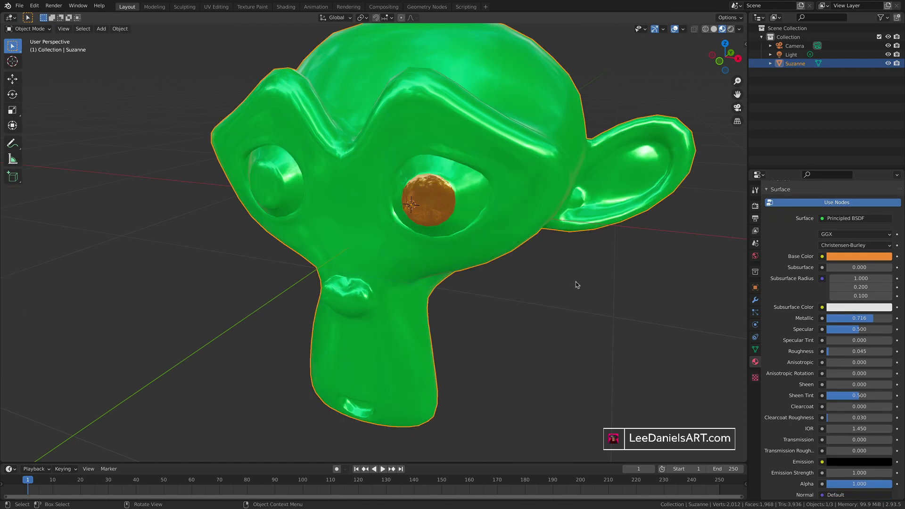
# Step: Enter Edit Mode and select the faces of the monkey's other, still green eyeball with Circle Select
pyautogui.scroll(-4, 575, 281)
pyautogui.moveTo(285, 223); pyautogui.dragTo(261, 212, button='middle')
pyautogui.press('Tab')
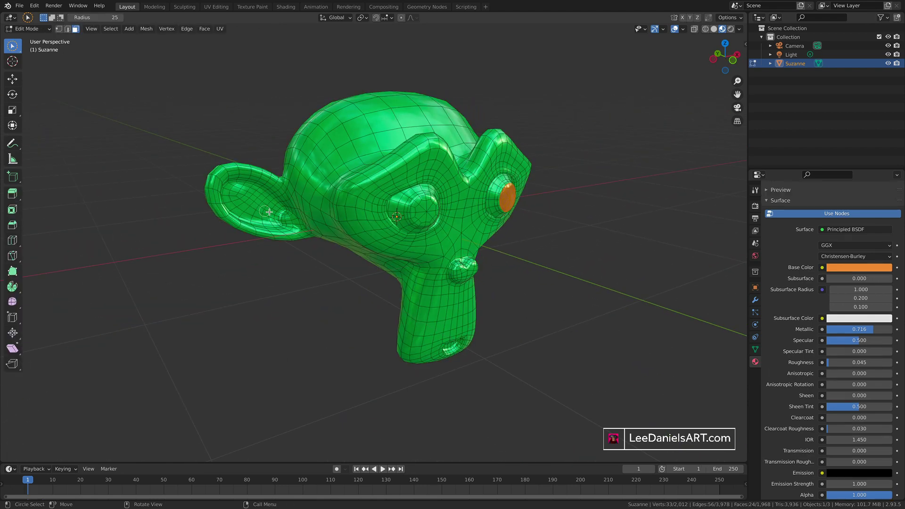
pyautogui.scroll(4, 395, 212)
pyautogui.press('c')
pyautogui.moveTo(480, 197)
pyautogui.mouseDown()
pyautogui.moveTo(477, 171)
pyautogui.moveTo(455, 176)
pyautogui.moveTo(465, 202)
pyautogui.mouseUp()
pyautogui.moveTo(475, 182); pyautogui.dragTo(476, 183, button='middle')
pyautogui.scroll(5, 785, 234)
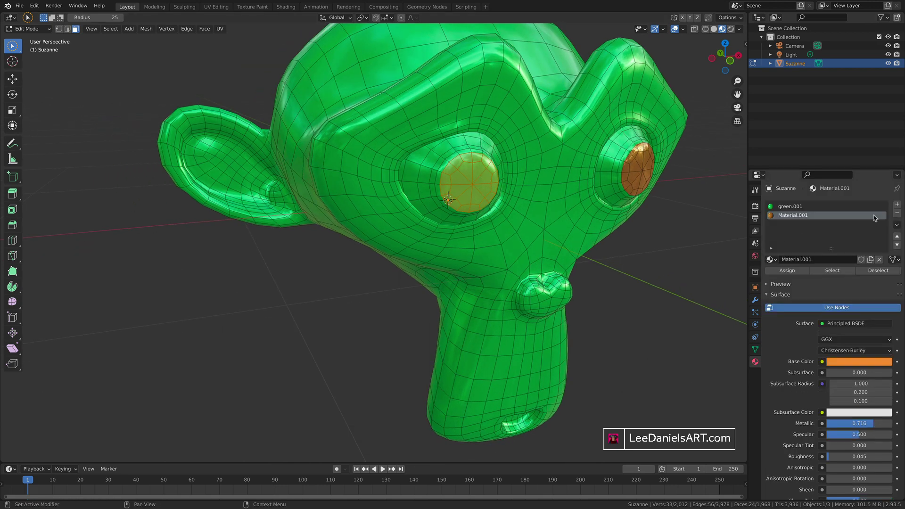
# Step: Add a third material slot with a new blue material, Specular 0.079 and Roughness 0.928, assign it to the selected eye faces, and return to Object Mode
pyautogui.click(897, 205)
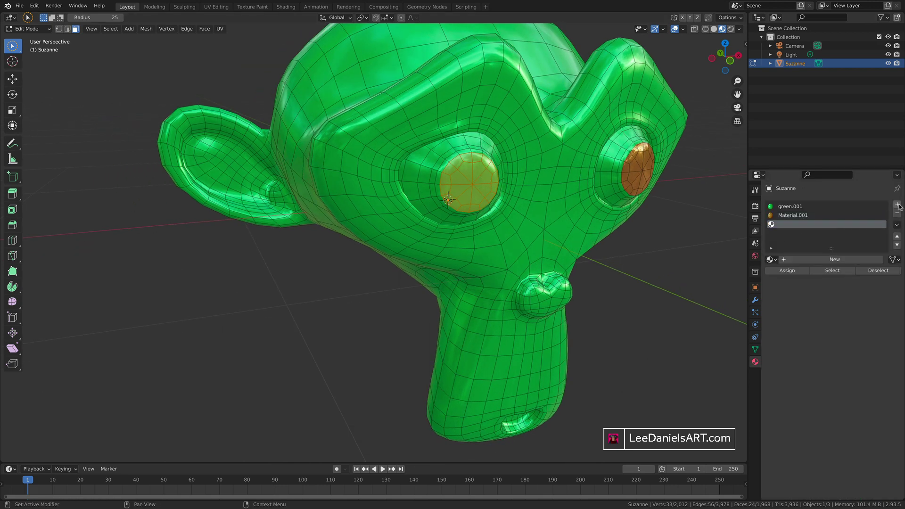
pyautogui.click(835, 259)
pyautogui.click(848, 361)
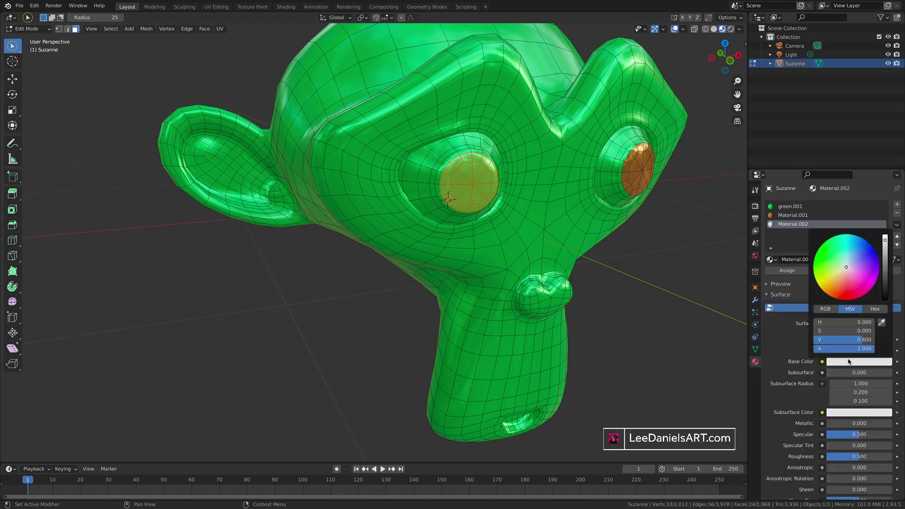
pyautogui.click(867, 249)
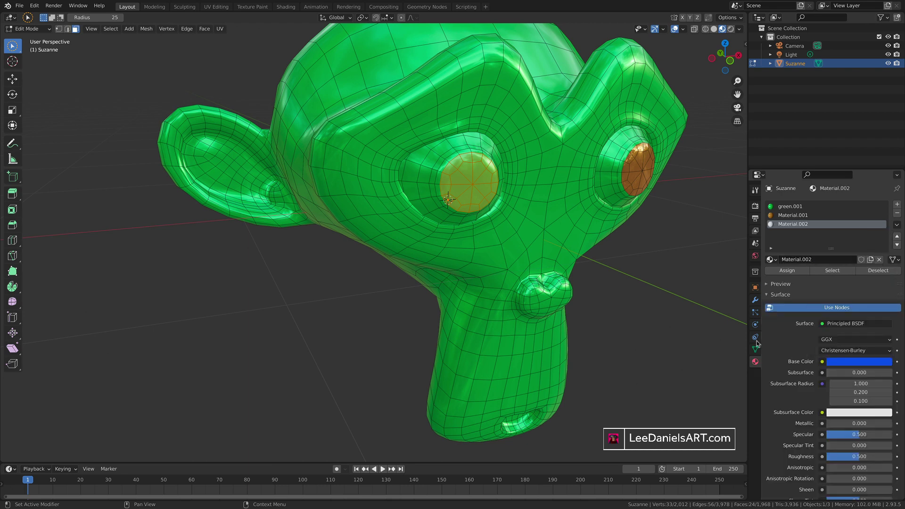
pyautogui.moveTo(843, 456); pyautogui.dragTo(831, 435)
pyautogui.click(786, 271)
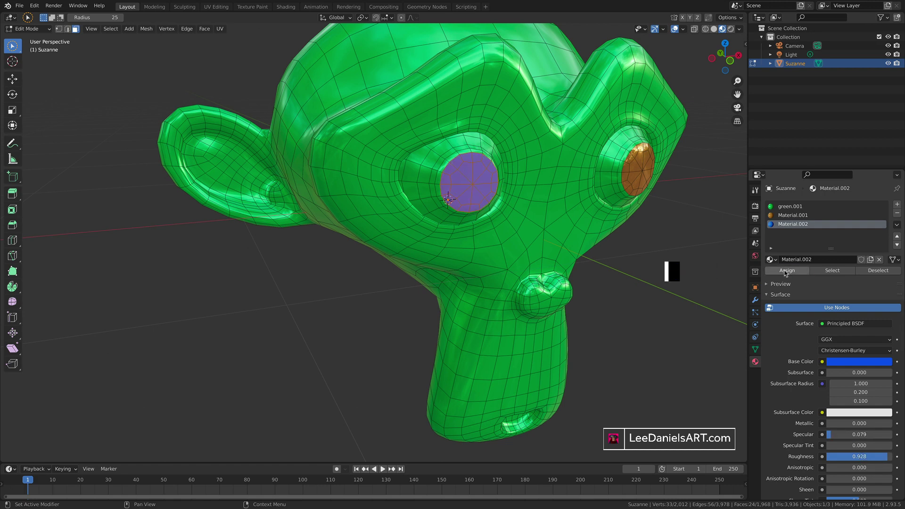
pyautogui.scroll(-6, 407, 316)
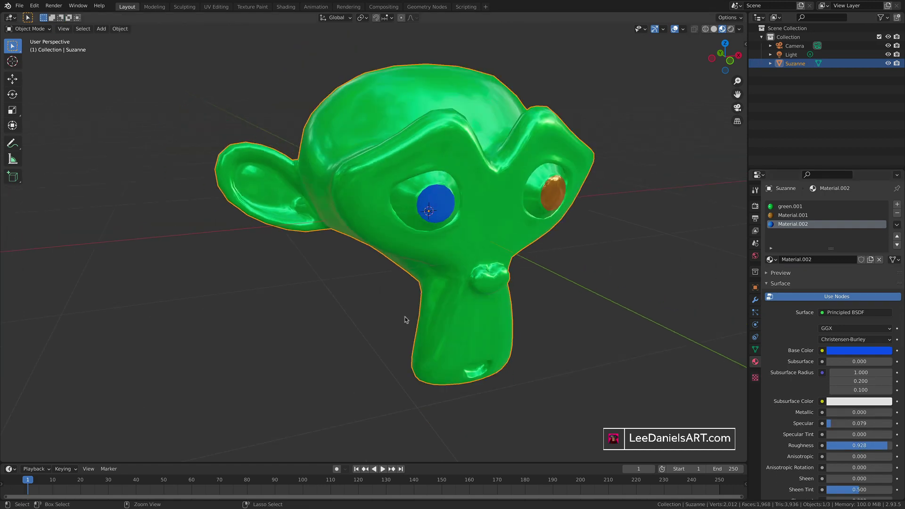
# Step: Add a fourth material slot with a new dark grey material, setting Metallic to 0.662 and Roughness to 0.226
pyautogui.moveTo(407, 316); pyautogui.dragTo(431, 303, button='middle')
pyautogui.click(897, 204)
pyautogui.click(833, 260)
pyautogui.click(859, 361)
pyautogui.moveTo(831, 423); pyautogui.dragTo(875, 423)
pyautogui.moveTo(852, 456); pyautogui.dragTo(834, 456)
# Step: Select the monkey's nose faces with Select Circle and assign the dark grey Material.003 to them
pyautogui.moveTo(101, 301); pyautogui.dragTo(154, 297, button='middle')
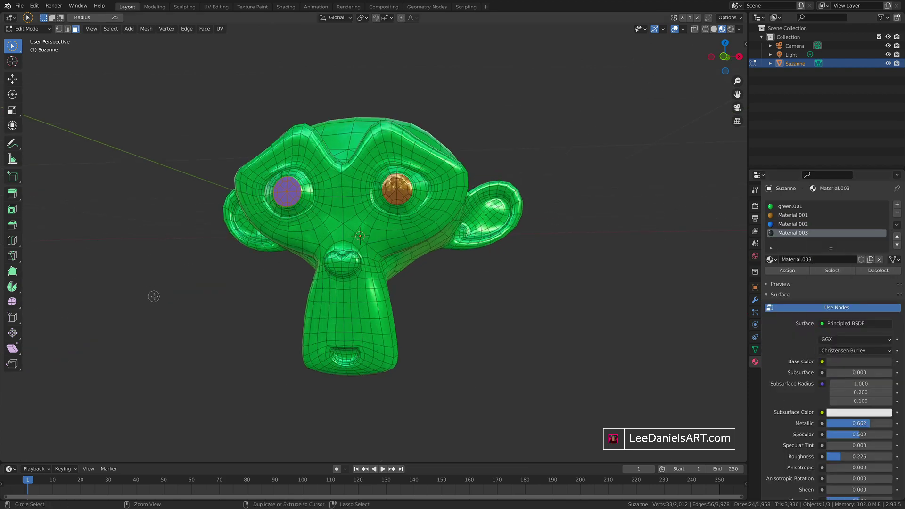
pyautogui.scroll(2, 330, 236)
pyautogui.moveTo(333, 209); pyautogui.dragTo(351, 217)
pyautogui.scroll(2, 357, 218)
pyautogui.moveTo(357, 219)
pyautogui.mouseDown(button='middle')
pyautogui.moveTo(358, 264)
pyautogui.moveTo(357, 224)
pyautogui.mouseUp(button='middle')
pyautogui.moveTo(351, 243); pyautogui.dragTo(304, 241)
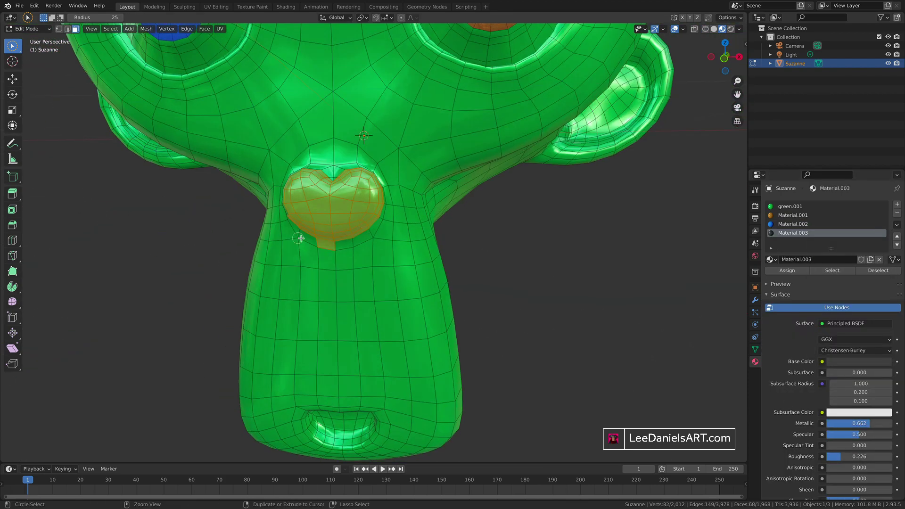
pyautogui.moveTo(303, 240); pyautogui.dragTo(391, 264, button='middle')
pyautogui.scroll(-3, 347, 235)
pyautogui.click(787, 271)
# Step: Change the green.001 material's Base Color to a muted red, with Metallic 0.361 and Roughness 0.687
pyautogui.click(791, 207)
pyautogui.click(859, 361)
pyautogui.click(841, 278)
pyautogui.moveTo(838, 456); pyautogui.dragTo(871, 456)
pyautogui.moveTo(867, 423); pyautogui.dragTo(850, 423)
pyautogui.click(859, 362)
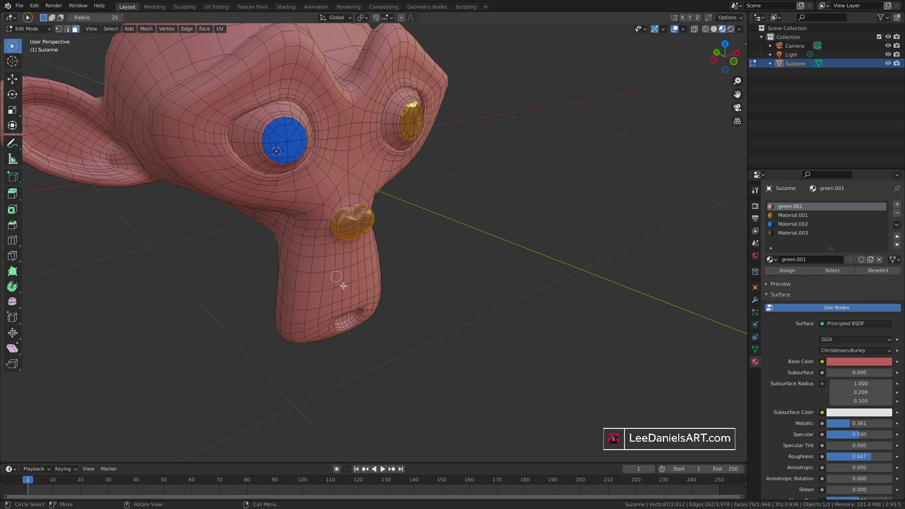
# Step: Box-select the faces on the back of the head from the side view, then switch to the top view
pyautogui.press('KP_3')
pyautogui.moveTo(12, 46); pyautogui.dragTo(45, 57)
pyautogui.moveTo(570, 80); pyautogui.dragTo(410, 347)
pyautogui.moveTo(12, 45); pyautogui.dragTo(50, 77)
pyautogui.moveTo(405, 283); pyautogui.dragTo(436, 316, button='middle')
pyautogui.press('KP_7')
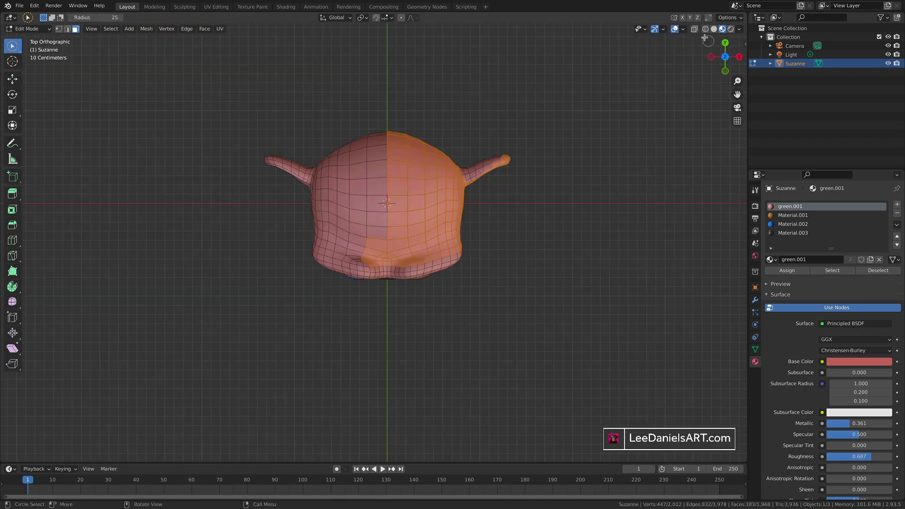
# Step: Extend the selection to the other half of the head and its ear with Select Box and Select Circle, leaving the face unselected
pyautogui.moveTo(12, 46); pyautogui.dragTo(49, 61)
pyautogui.keyDown('shift'); pyautogui.moveTo(245, 118); pyautogui.dragTo(401, 246); pyautogui.keyUp('shift')
pyautogui.moveTo(13, 46); pyautogui.dragTo(49, 77)
pyautogui.scroll(5, 372, 242)
pyautogui.moveTo(401, 280)
pyautogui.keyDown('shift'); pyautogui.mouseDown()
pyautogui.moveTo(356, 290)
pyautogui.moveTo(264, 259)
pyautogui.mouseUp(); pyautogui.keyUp('shift')
pyautogui.moveTo(377, 358); pyautogui.dragTo(316, 256, button='middle')
pyautogui.scroll(-3, 475, 240)
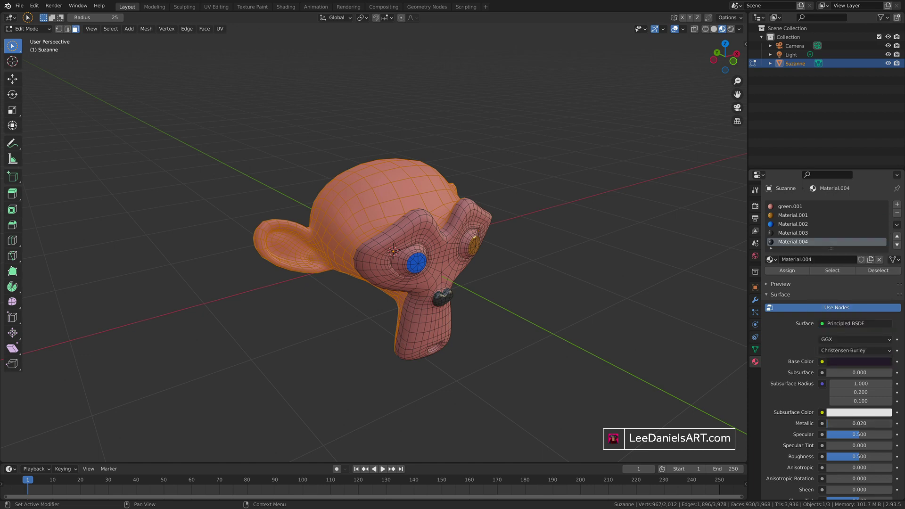
# Step: Select the inner faces of both ears with Select Circle
pyautogui.moveTo(565, 317); pyautogui.dragTo(295, 316, button='middle')
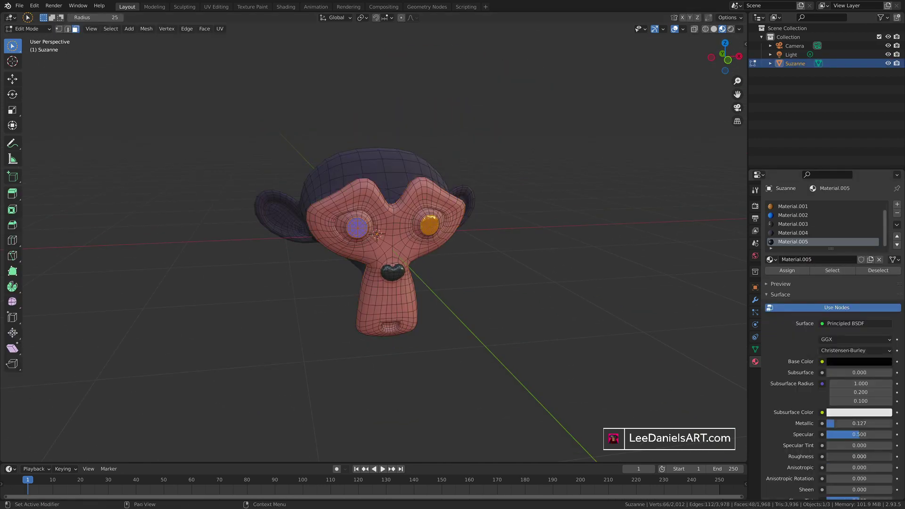
pyautogui.moveTo(283, 222); pyautogui.dragTo(491, 231, button='middle')
pyautogui.press('c')
pyautogui.click(242, 212)
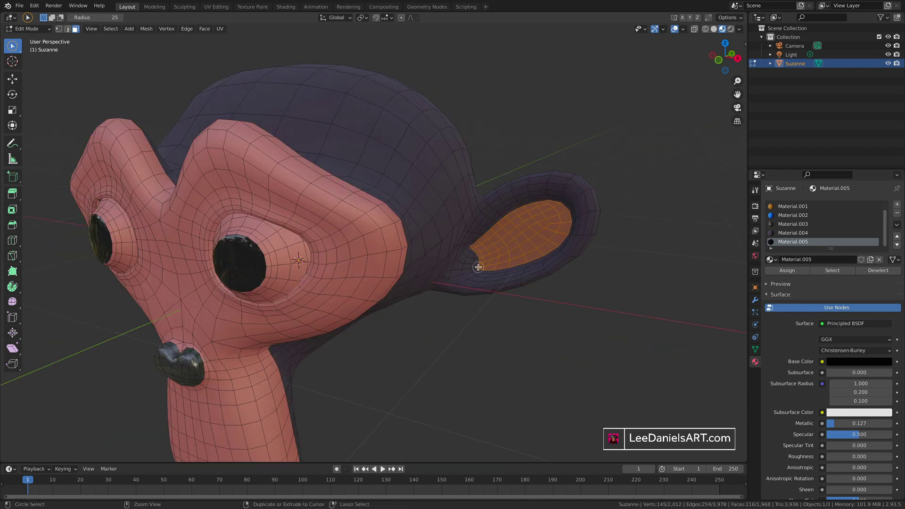